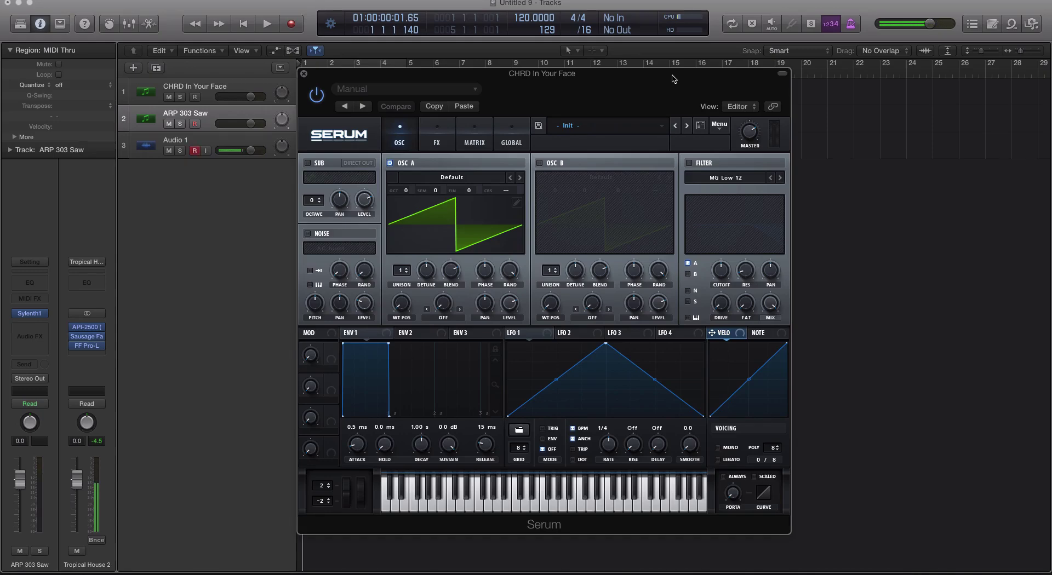
# Open the Sylenth1 instrument on the ARP 303 Saw track, review oscillator A1's waveform choices, and close it
pyautogui.click(29, 314)
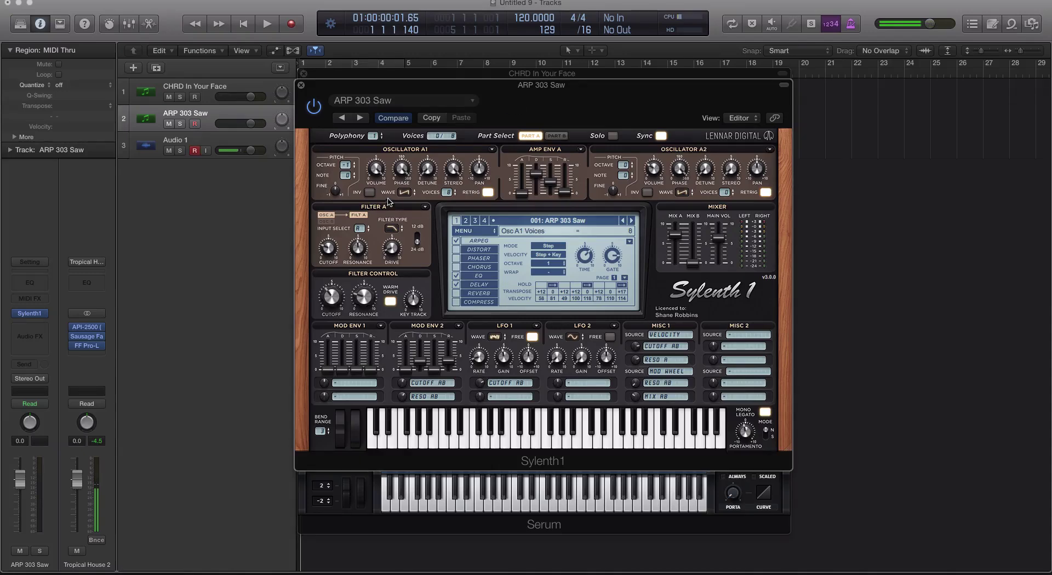
pyautogui.click(405, 194)
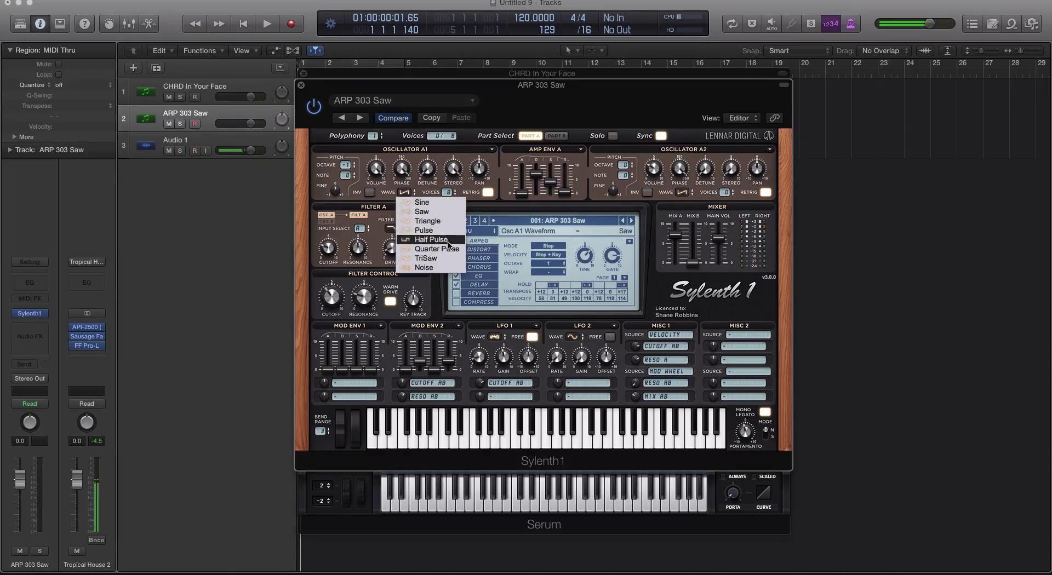
pyautogui.click(450, 260)
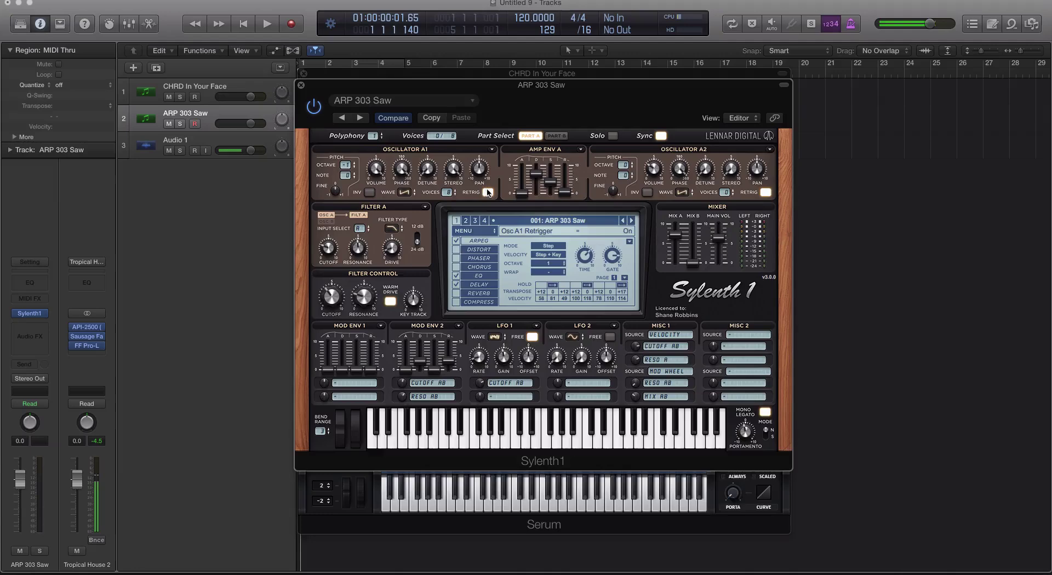
pyautogui.click(301, 86)
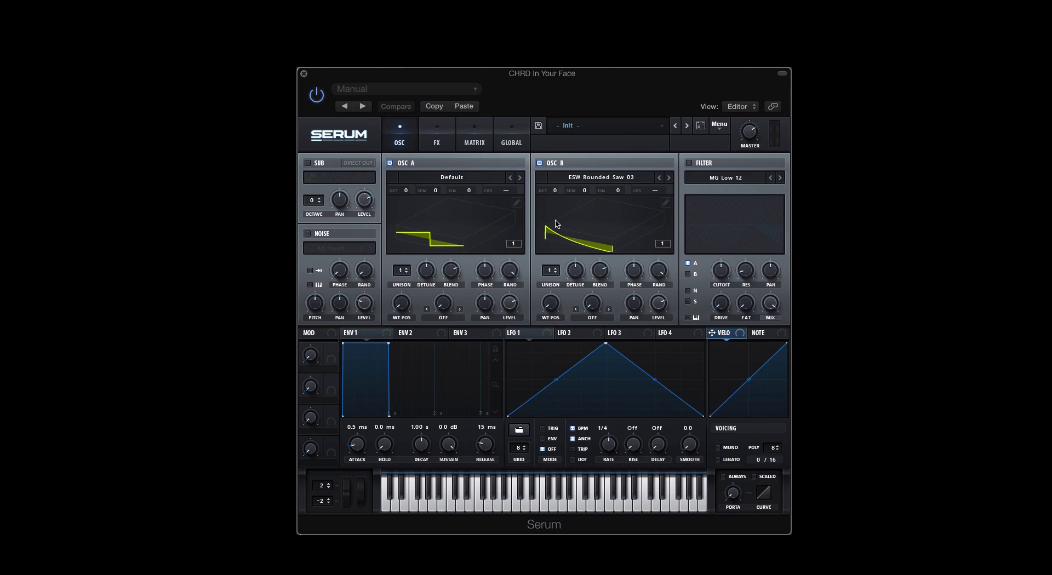
# Switch both oscillators' waveform displays to 2D and load the ESW Rigid wavetable in oscillator B
pyautogui.click(229, 83)
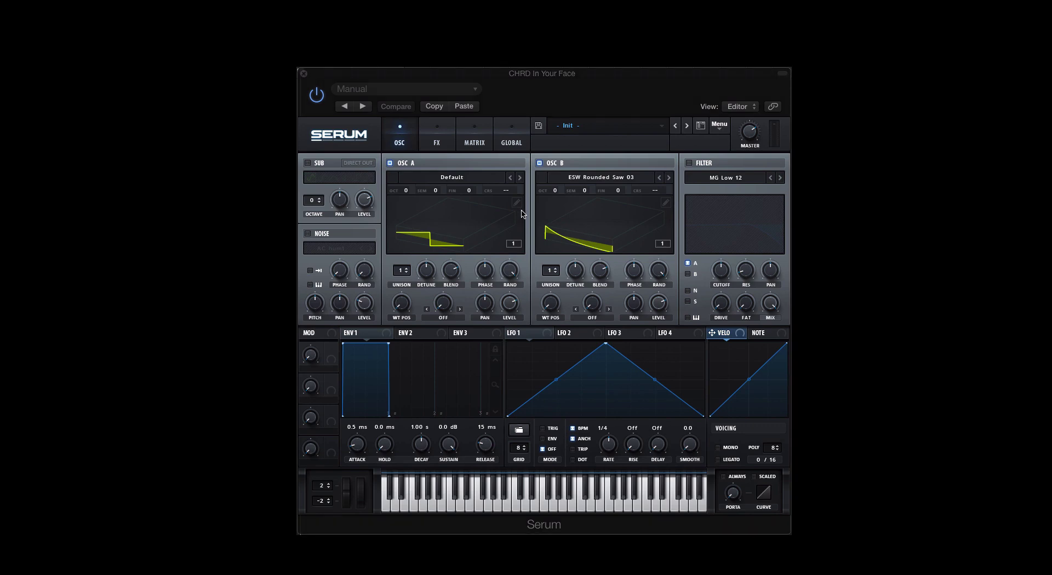
pyautogui.click(493, 214)
pyautogui.click(601, 226)
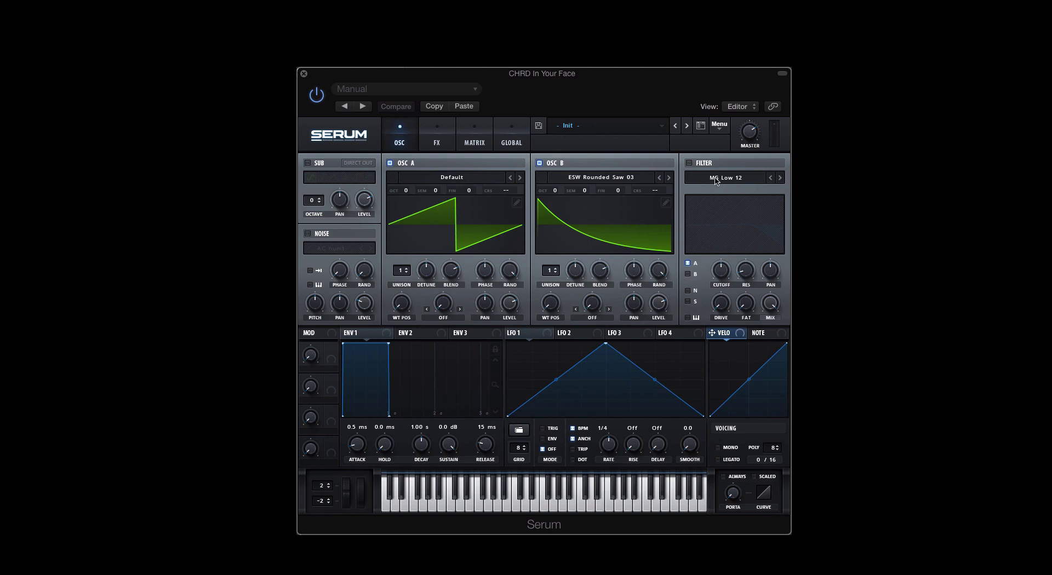
pyautogui.click(663, 178)
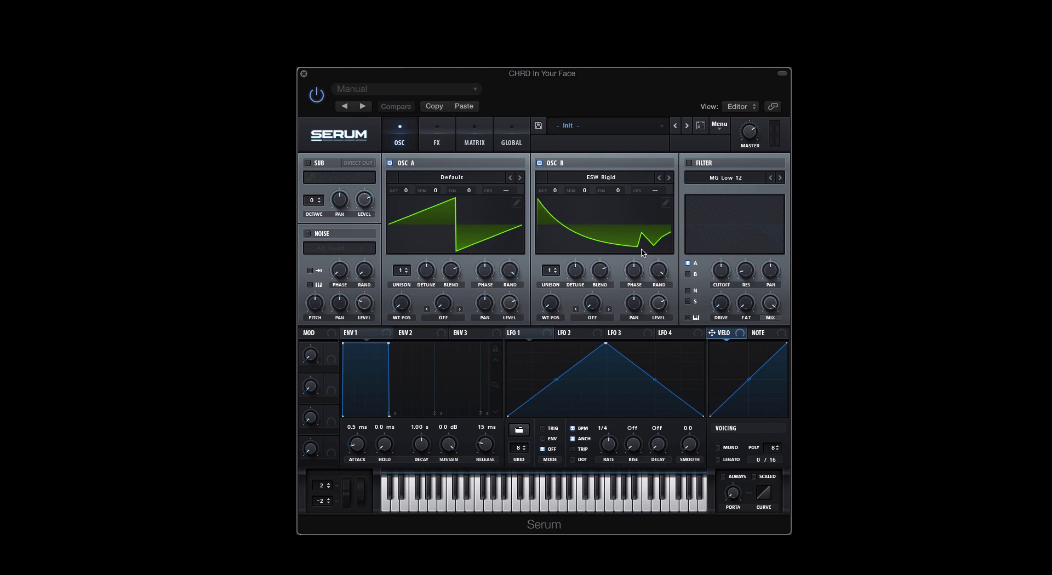
pyautogui.click(623, 246)
# Compare the sounds of oscillators A and B by soloing each in turn, finishing with both enabled
pyautogui.click(389, 163)
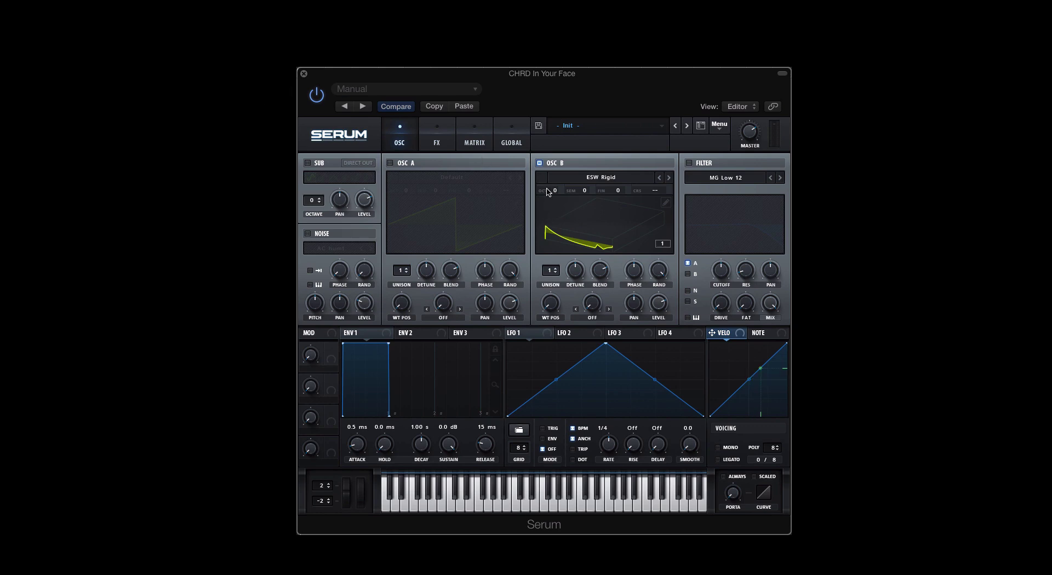
pyautogui.click(540, 164)
pyautogui.click(390, 163)
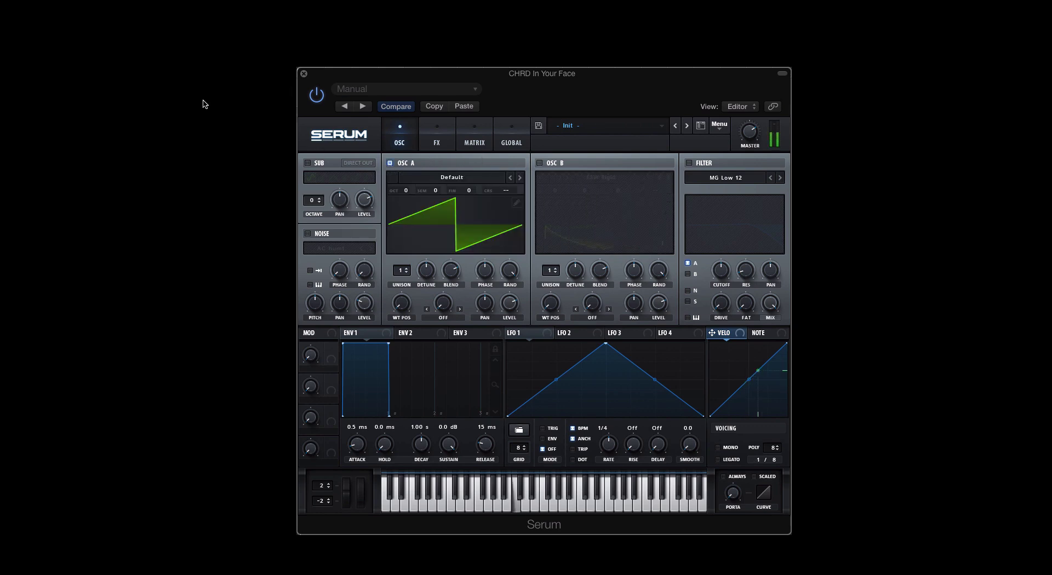
pyautogui.click(539, 164)
pyautogui.click(389, 163)
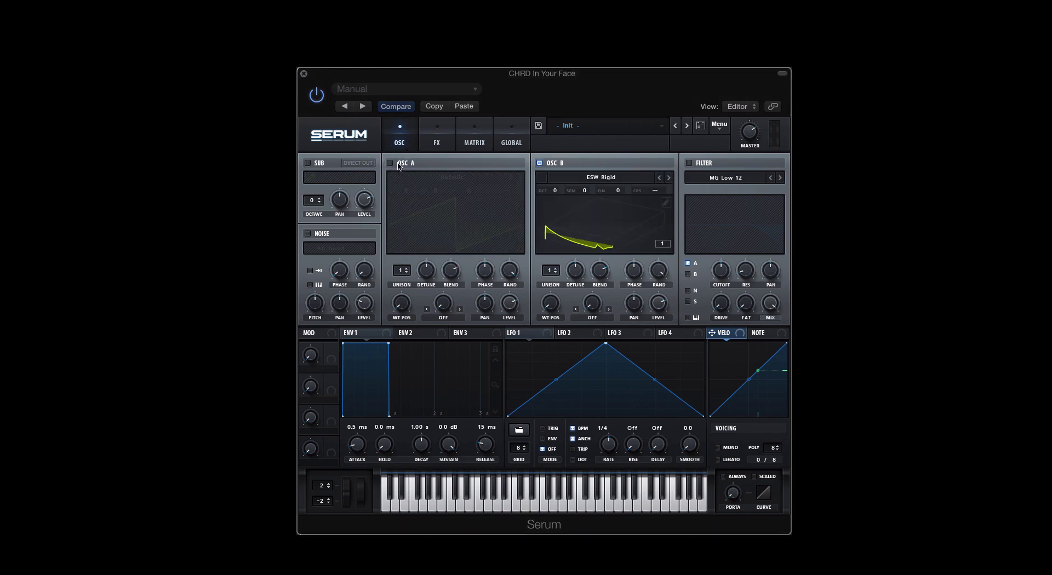
pyautogui.click(621, 241)
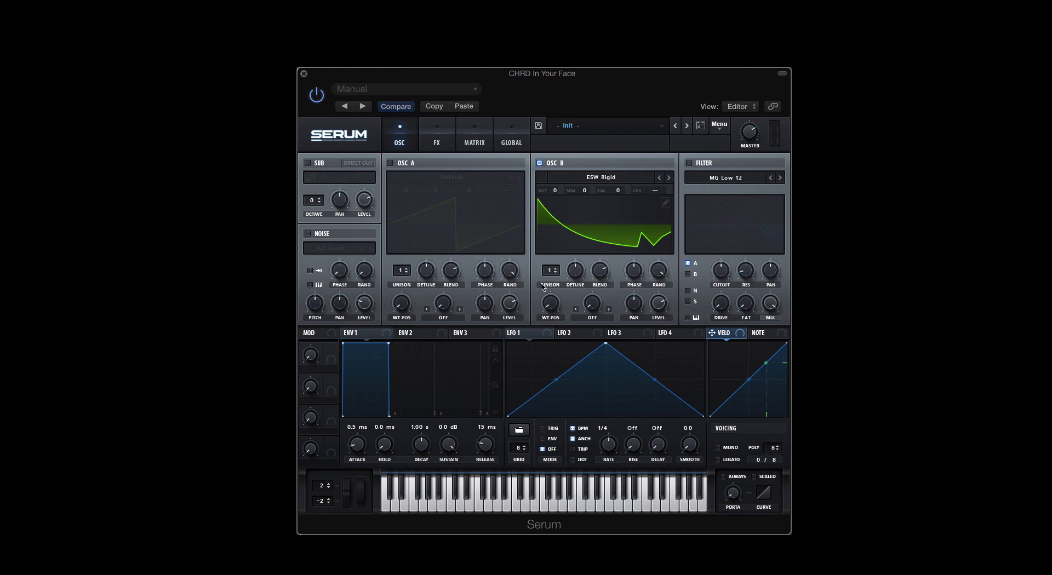
pyautogui.click(390, 163)
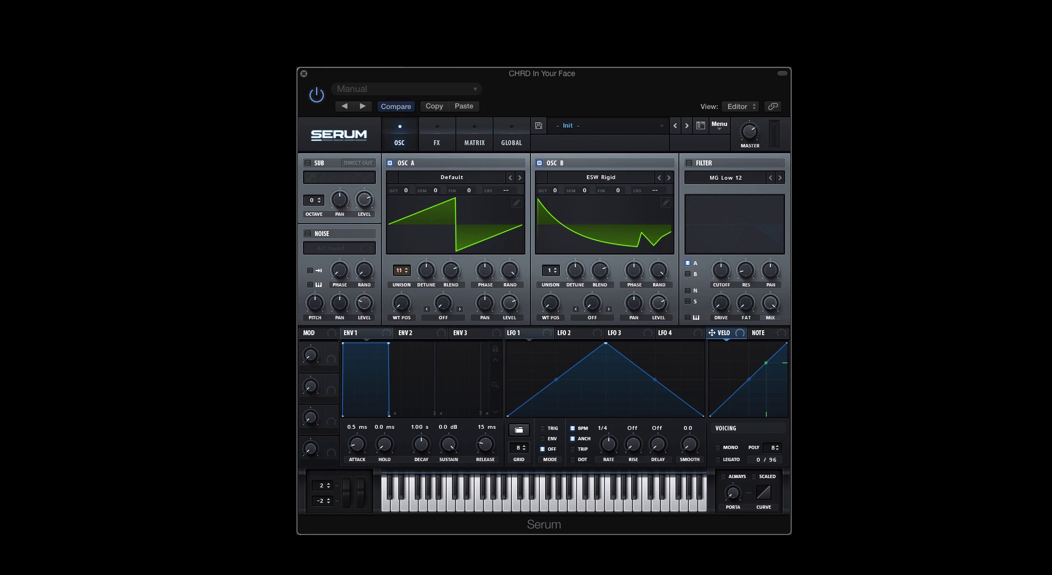
# Set oscillator A's unison to 10 voices and switch oscillator B off
pyautogui.moveTo(394, 279); pyautogui.dragTo(401, 383)
pyautogui.moveTo(407, 277); pyautogui.dragTo(406, 276)
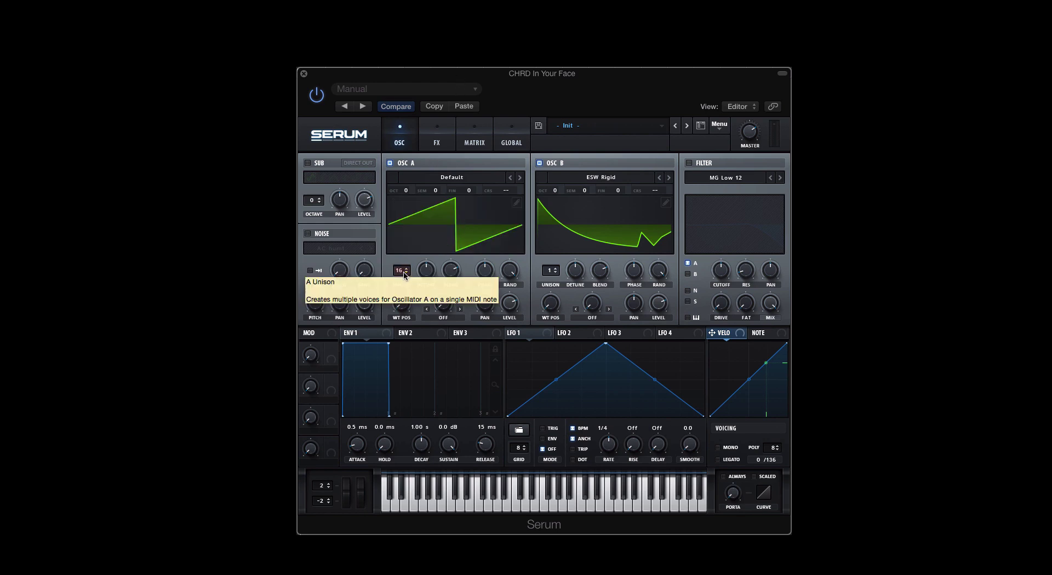
pyautogui.moveTo(403, 274); pyautogui.dragTo(402, 291)
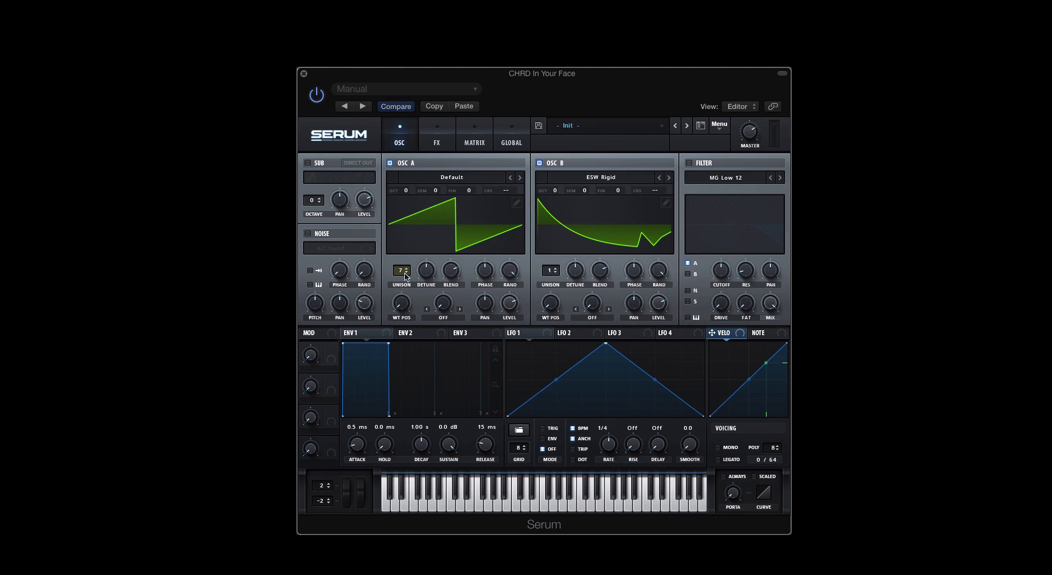
pyautogui.moveTo(400, 271); pyautogui.dragTo(403, 247)
pyautogui.click(539, 163)
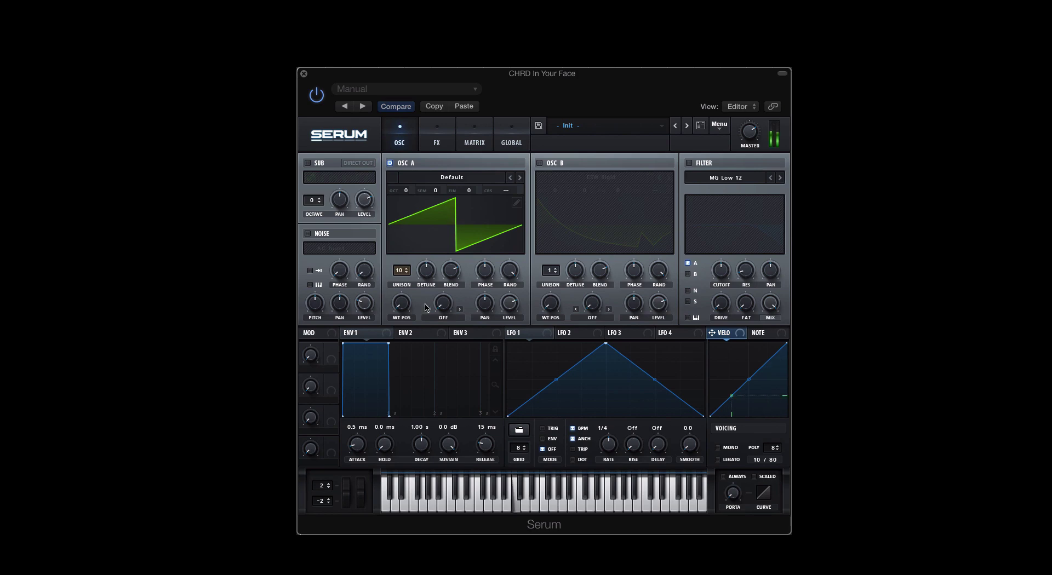
# Sweep oscillator A's unison detune between low and high amounts to hear its effect
pyautogui.click(428, 274)
pyautogui.moveTo(428, 273); pyautogui.dragTo(459, 300)
pyautogui.moveTo(429, 277); pyautogui.dragTo(422, 177)
pyautogui.moveTo(426, 270); pyautogui.dragTo(417, 226)
pyautogui.moveTo(422, 274); pyautogui.dragTo(453, 302)
pyautogui.click(426, 270)
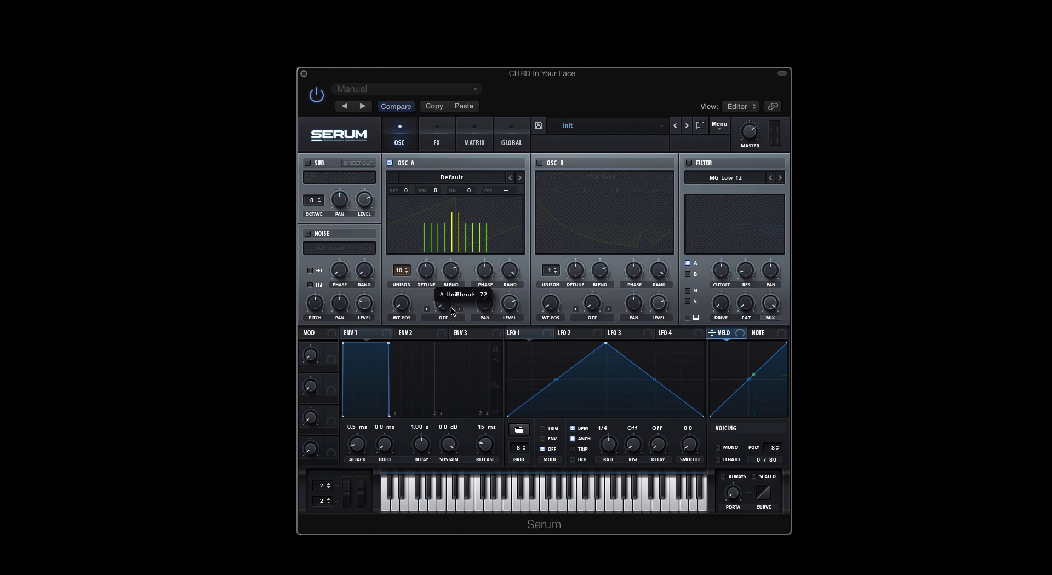
# Lower oscillator A's unison blend and bring its detune to a moderate amount
pyautogui.moveTo(453, 311)
pyautogui.mouseDown()
pyautogui.moveTo(457, 239)
pyautogui.moveTo(459, 321)
pyautogui.mouseUp()
pyautogui.moveTo(435, 271); pyautogui.dragTo(435, 271)
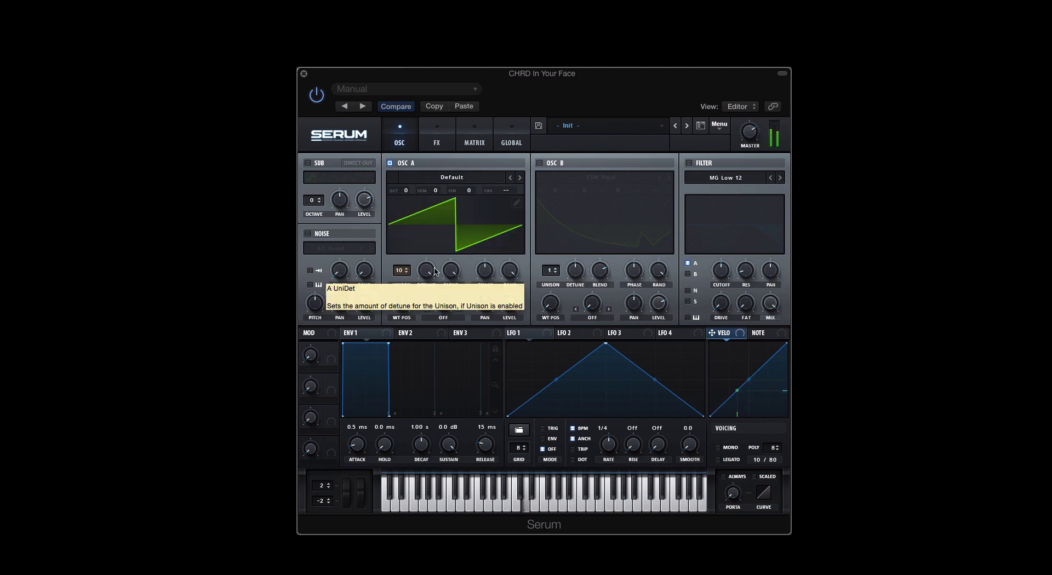
pyautogui.moveTo(451, 270); pyautogui.dragTo(444, 329)
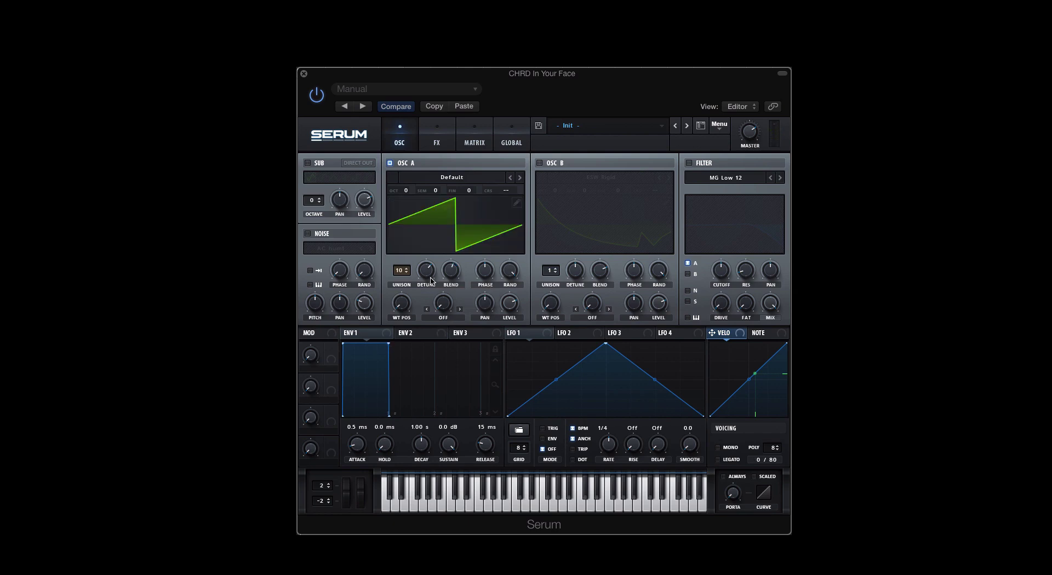
pyautogui.moveTo(430, 273); pyautogui.dragTo(427, 294)
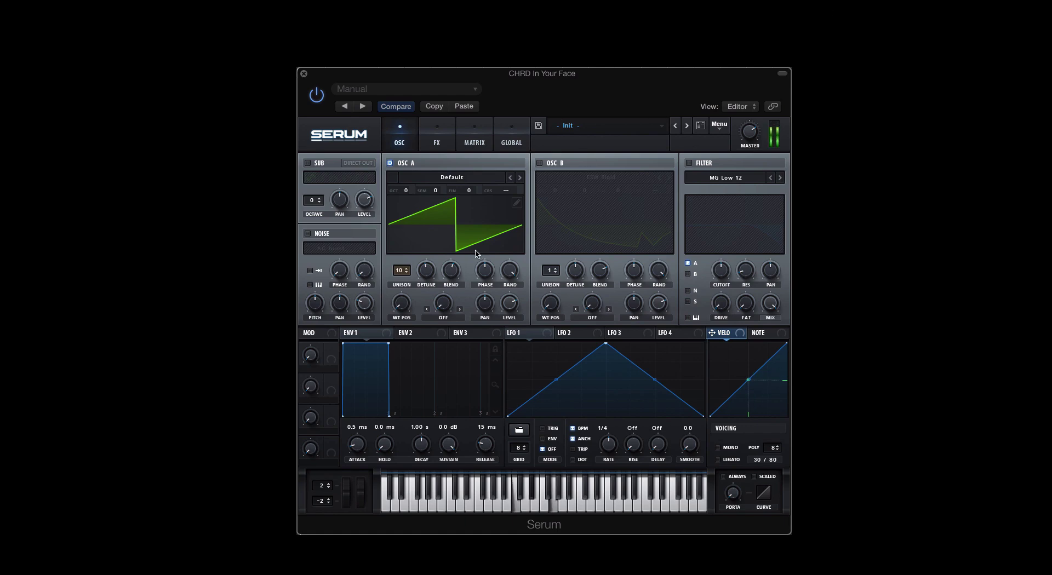
pyautogui.moveTo(450, 270)
pyautogui.mouseDown()
pyautogui.moveTo(427, 263)
pyautogui.moveTo(444, 270)
pyautogui.mouseUp()
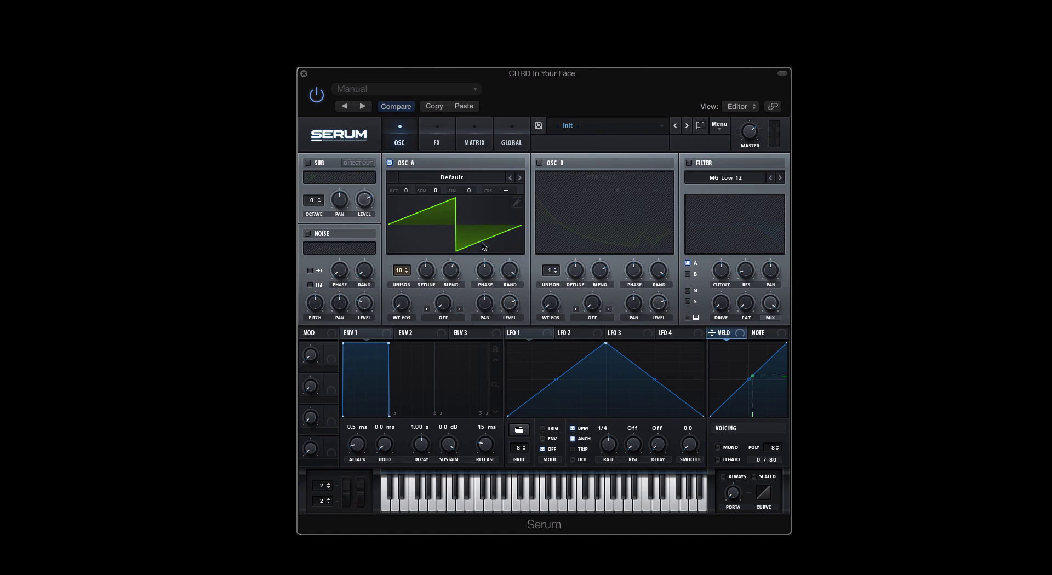
# Solo oscillator B and set its unison to 5 voices with a detune of about 0.03 and a slightly lower blend
pyautogui.click(539, 163)
pyautogui.click(390, 163)
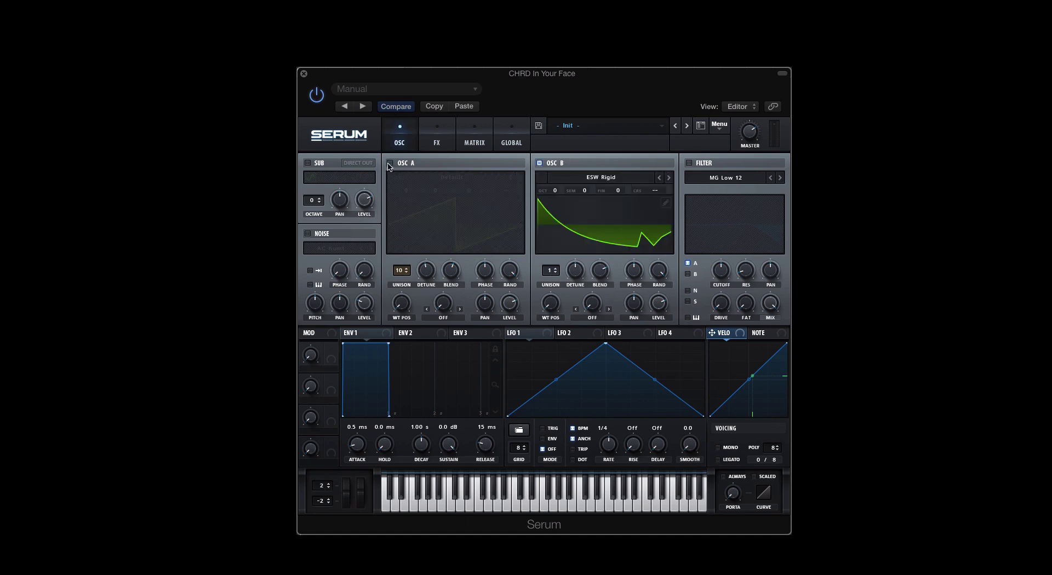
pyautogui.moveTo(552, 277); pyautogui.dragTo(555, 235)
pyautogui.moveTo(574, 271); pyautogui.dragTo(576, 312)
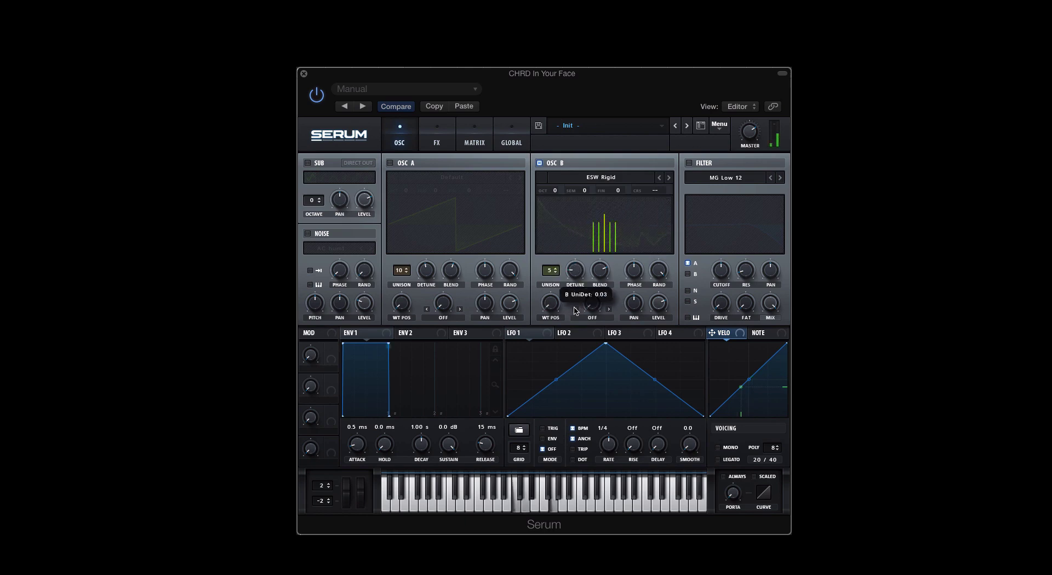
pyautogui.moveTo(600, 271); pyautogui.dragTo(602, 289)
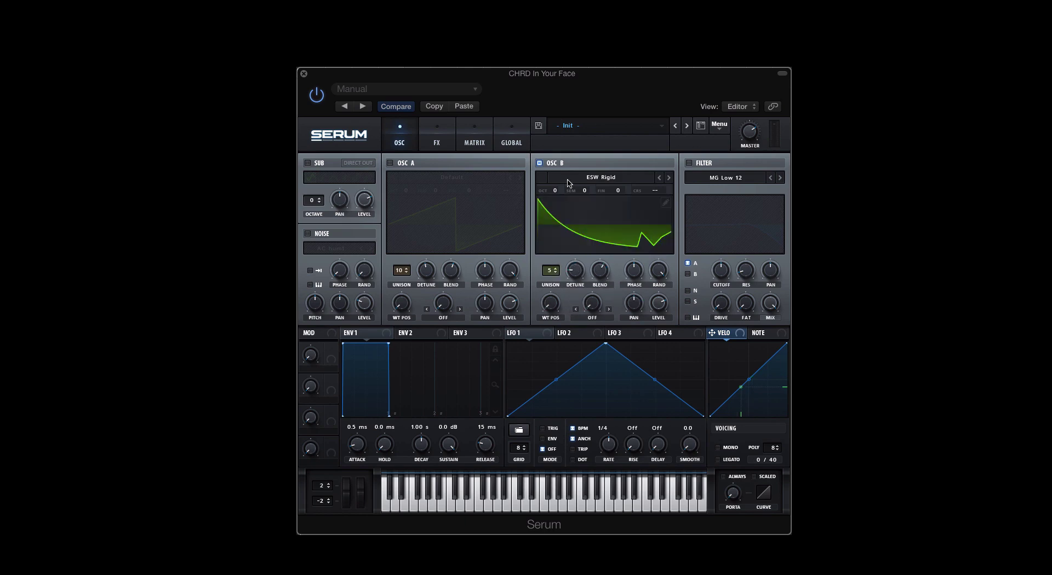
# Switch oscillator A back on, then set oscillator B's octave to +1 and lower its level
pyautogui.click(389, 163)
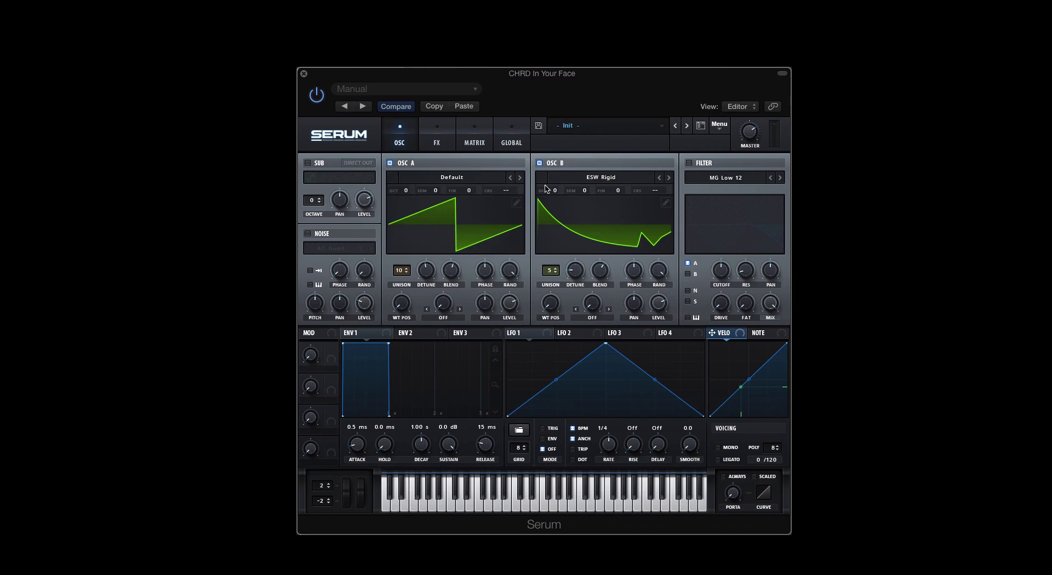
pyautogui.moveTo(554, 190); pyautogui.dragTo(557, 179)
pyautogui.moveTo(658, 303); pyautogui.dragTo(661, 372)
# Solo oscillator B to raise its level, lower its blend and set its detune to about 0.05, then re-enable oscillator A
pyautogui.click(390, 164)
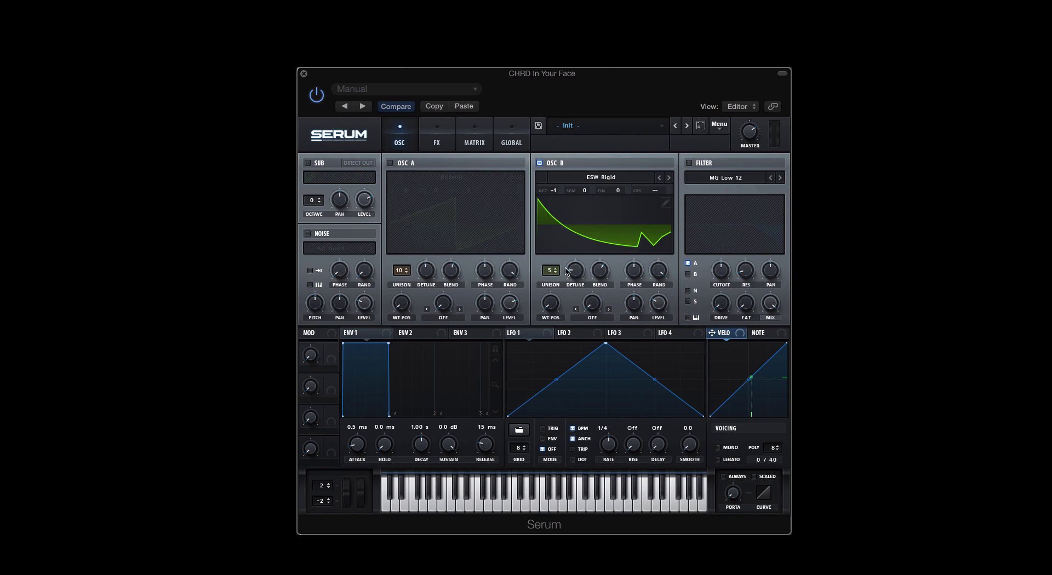
pyautogui.moveTo(659, 304); pyautogui.dragTo(661, 277)
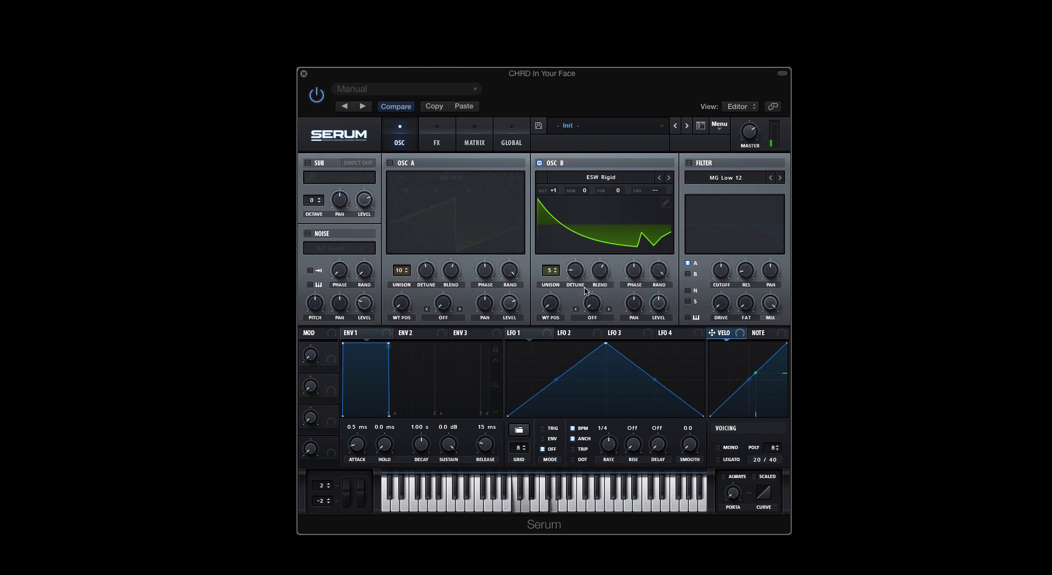
pyautogui.moveTo(597, 271); pyautogui.dragTo(596, 289)
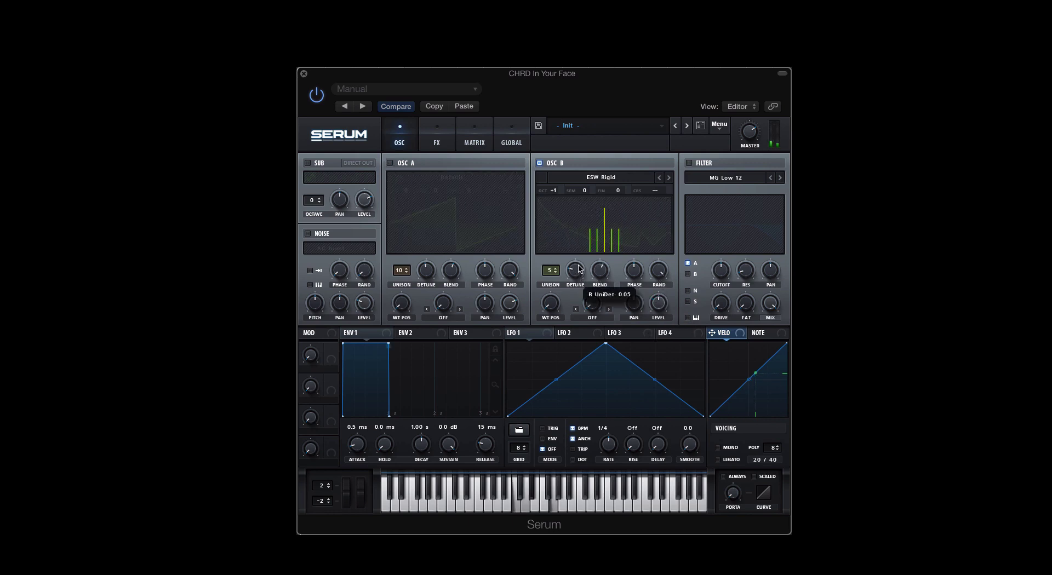
pyautogui.click(390, 163)
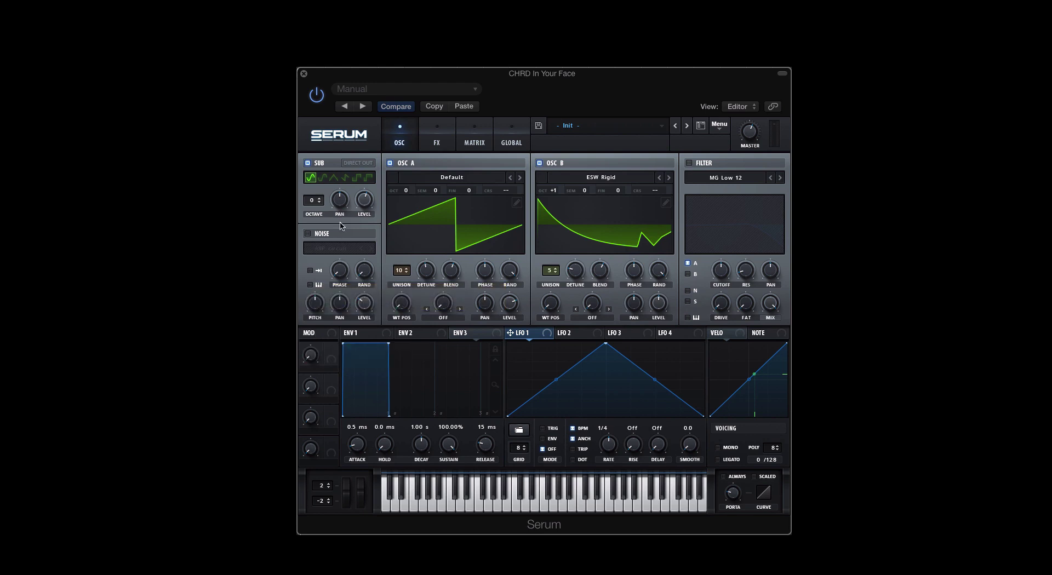
# Set the sub oscillator to a saw wave at octave -1 with a reduced level, and enable mono voicing
pyautogui.click(344, 179)
pyautogui.click(320, 203)
pyautogui.moveTo(364, 229); pyautogui.dragTo(366, 269)
pyautogui.click(718, 447)
# Load the Air Can 4 sample in the noise oscillator and turn mono voicing off
pyautogui.click(337, 249)
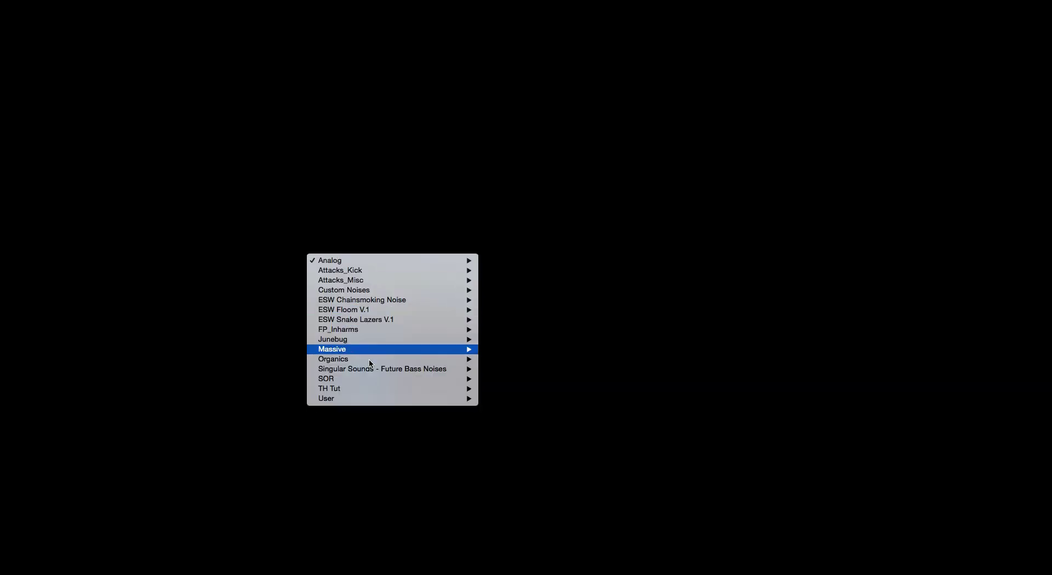
pyautogui.moveTo(368, 349)
pyautogui.click(520, 400)
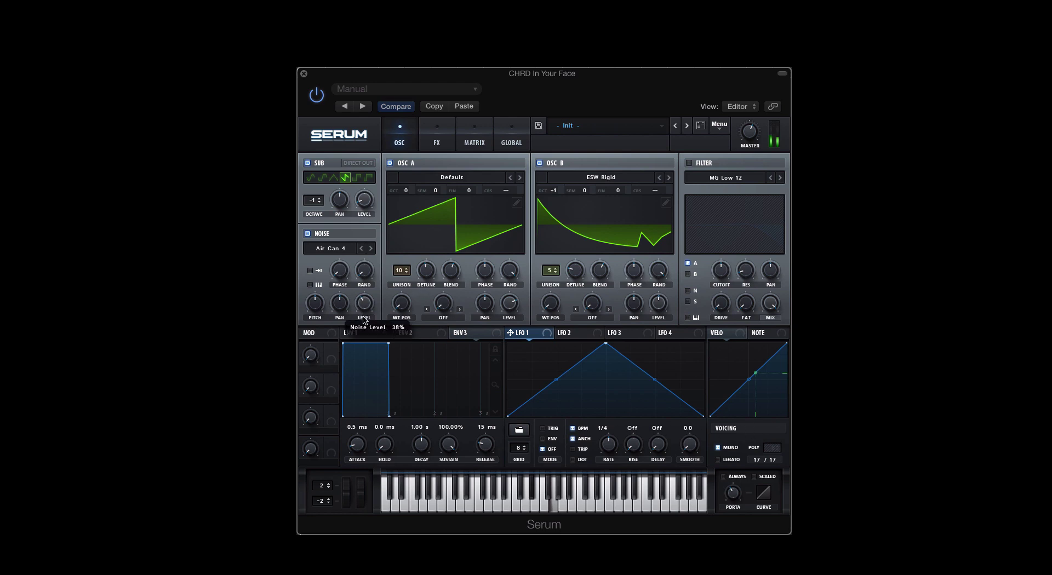
pyautogui.click(718, 448)
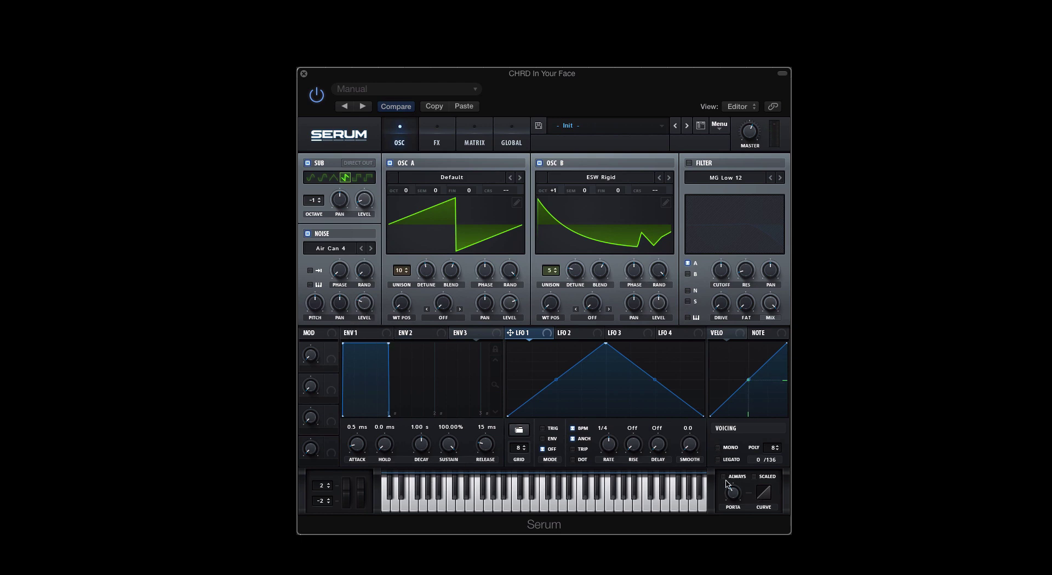
# Load the effect chain containing distortion, compressor, reverb and EQ from the Echo Sound Works folder into the effects rack
pyautogui.moveTo(731, 509)
pyautogui.click(423, 138)
pyautogui.click(719, 126)
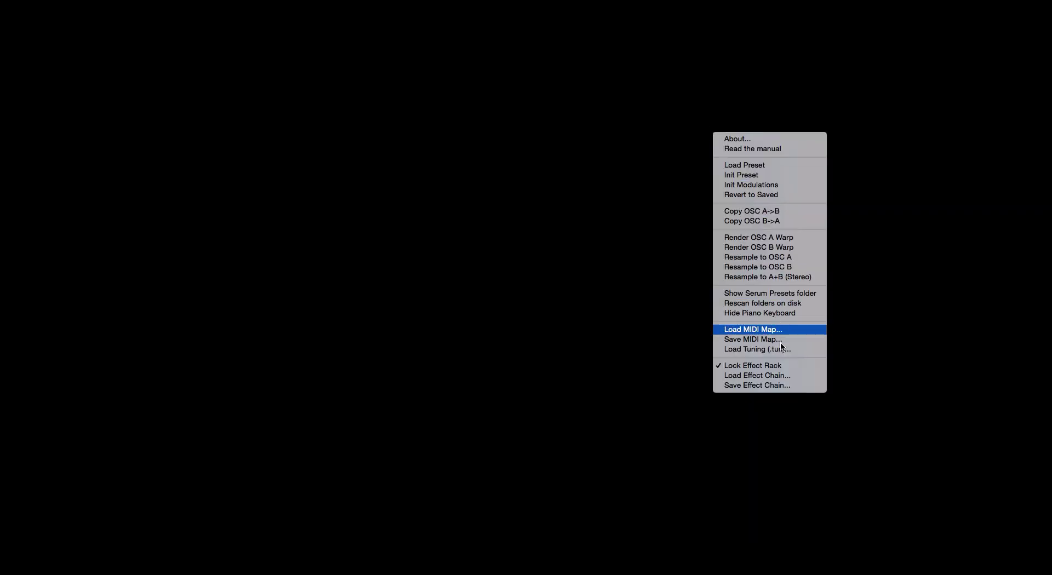
pyautogui.click(782, 377)
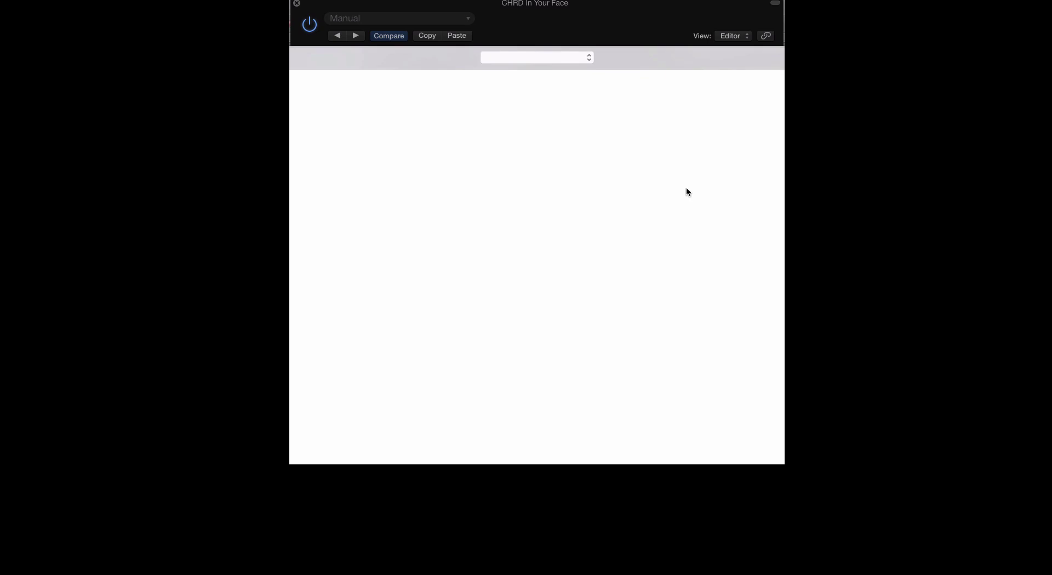
pyautogui.click(848, 134)
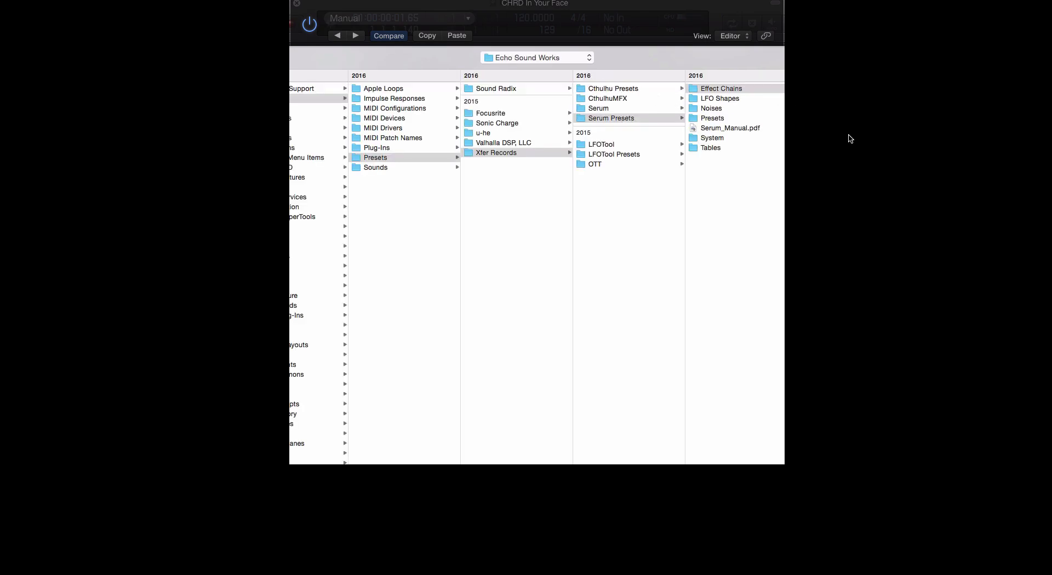
pyautogui.doubleClick(970, 148)
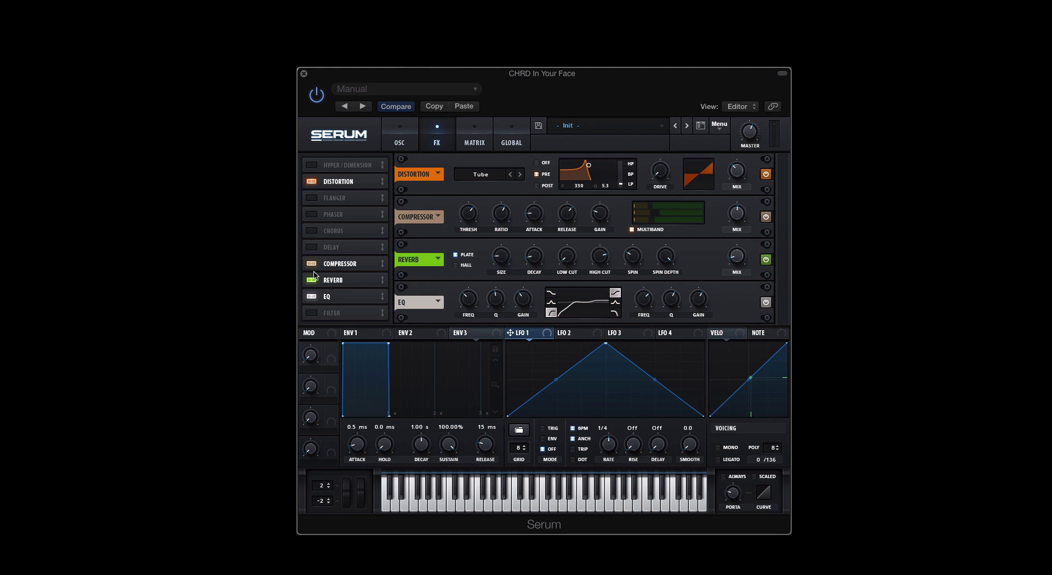
# Enable delay, place EQ before compressor and delay before reverb, and set the delay filter to about 518, right time 1/8 and mix 13%
pyautogui.click(311, 247)
pyautogui.moveTo(335, 296); pyautogui.dragTo(340, 261)
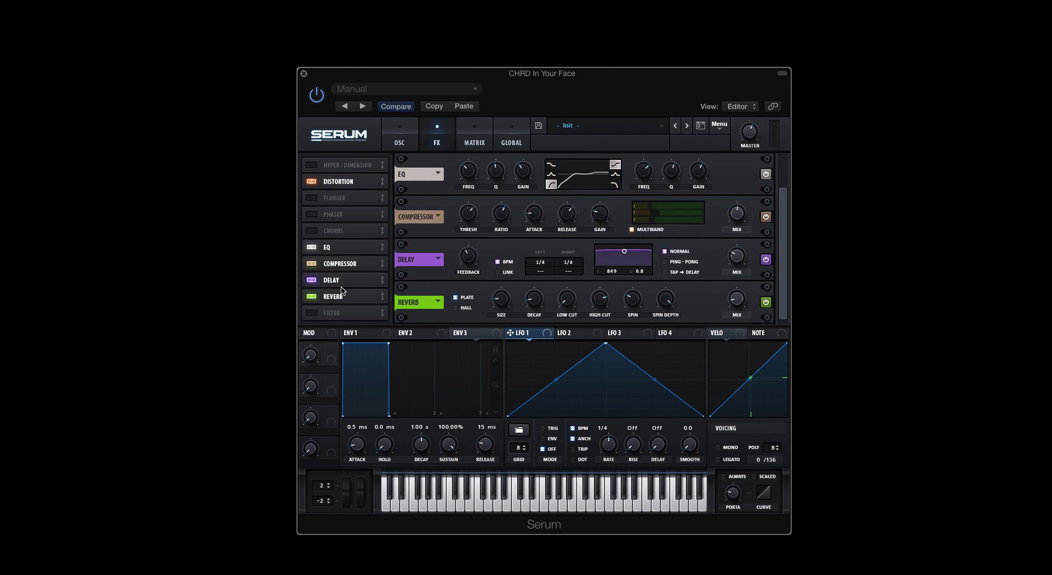
pyautogui.moveTo(340, 294)
pyautogui.mouseDown()
pyautogui.moveTo(341, 281)
pyautogui.moveTo(341, 290)
pyautogui.mouseUp()
pyautogui.moveTo(625, 251); pyautogui.dragTo(619, 266)
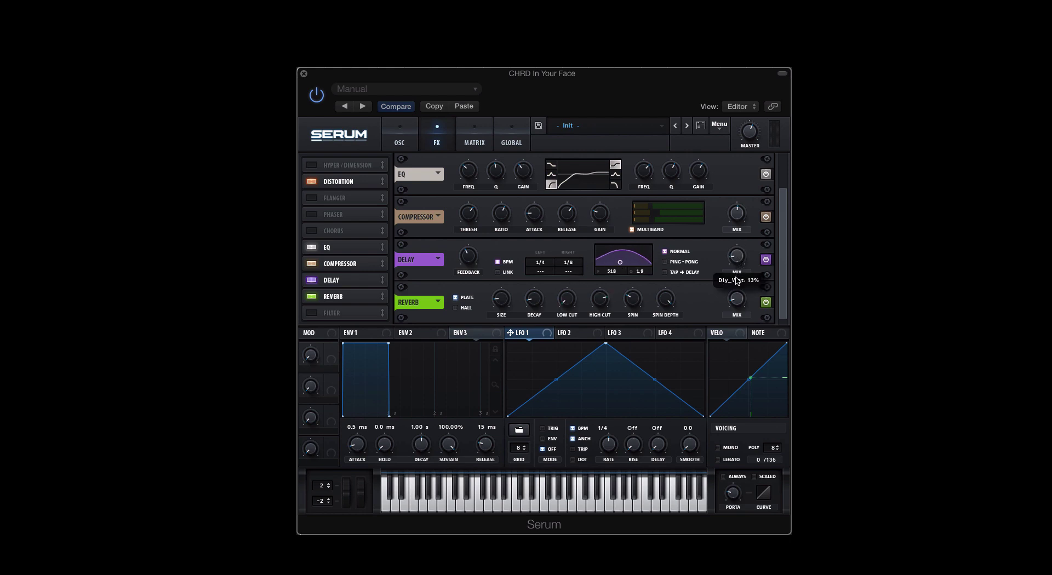
# Turn off the distortion and the compressor's multiband mode, and lower the EQ's low-cut frequency
pyautogui.click(313, 183)
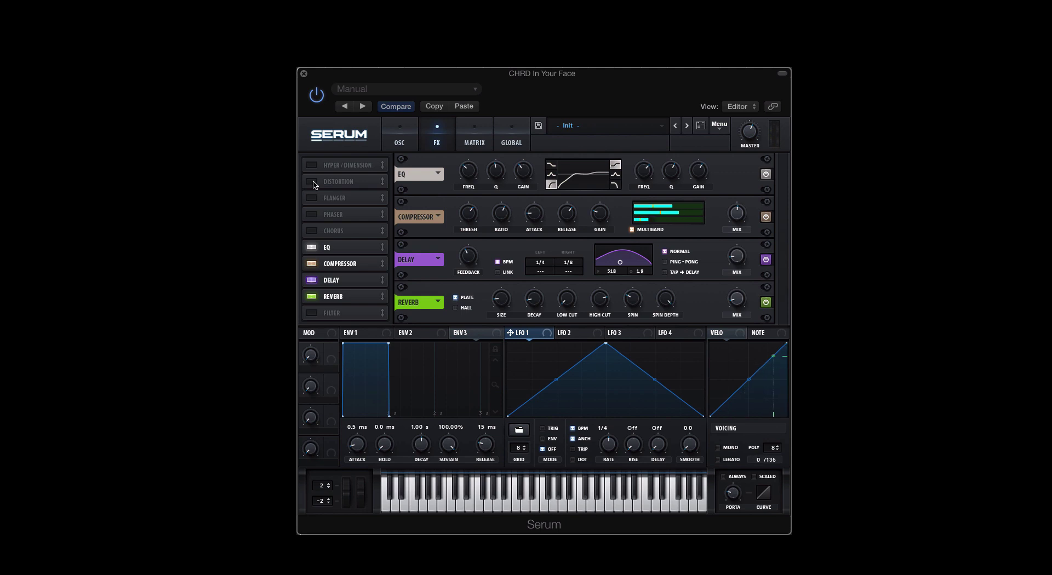
pyautogui.click(633, 230)
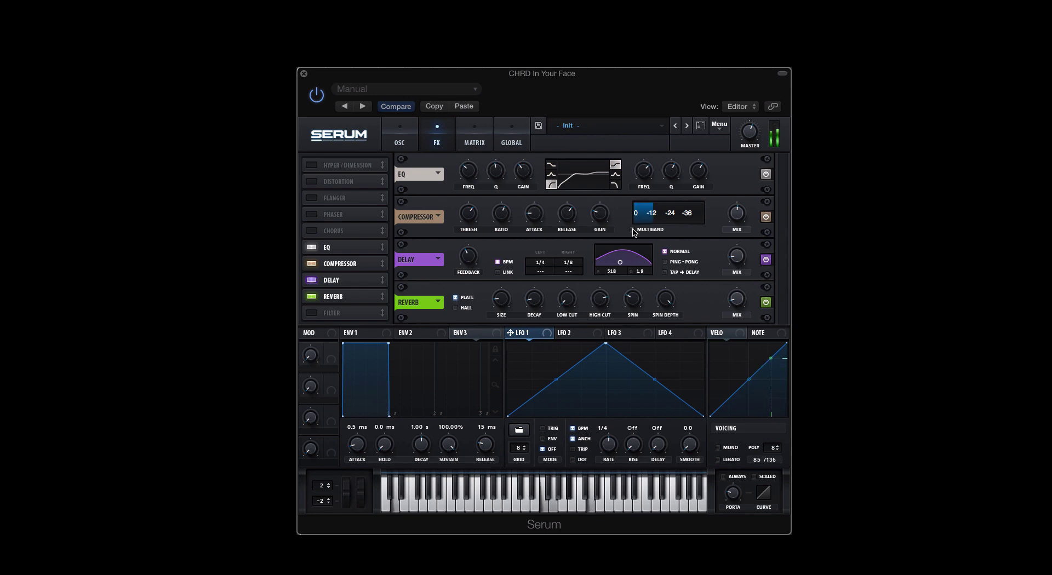
pyautogui.moveTo(521, 184)
pyautogui.moveTo(468, 172); pyautogui.dragTo(470, 201)
pyautogui.moveTo(707, 181)
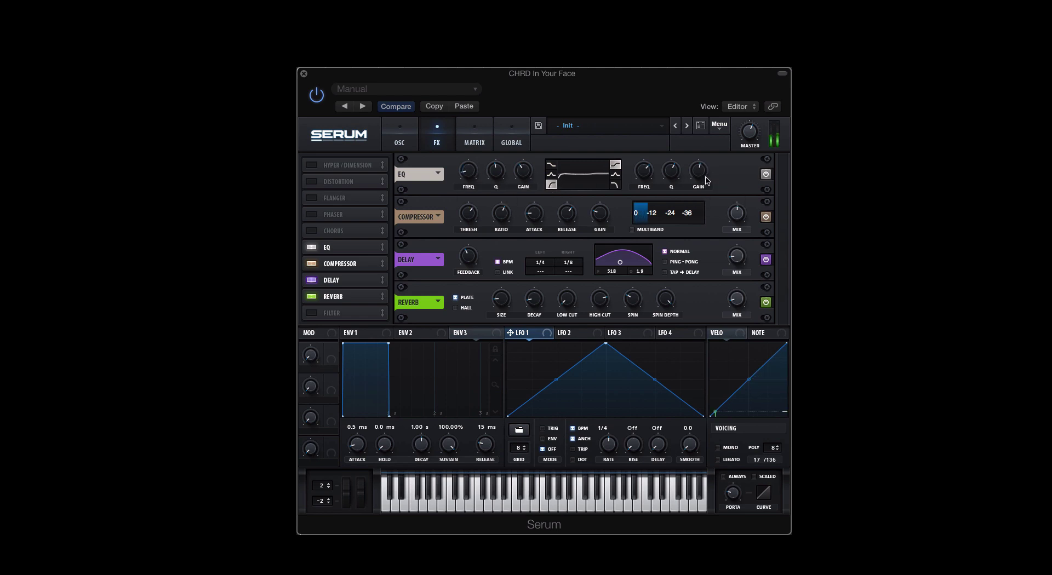
# Lower the noise oscillator's level slightly
pyautogui.click(406, 131)
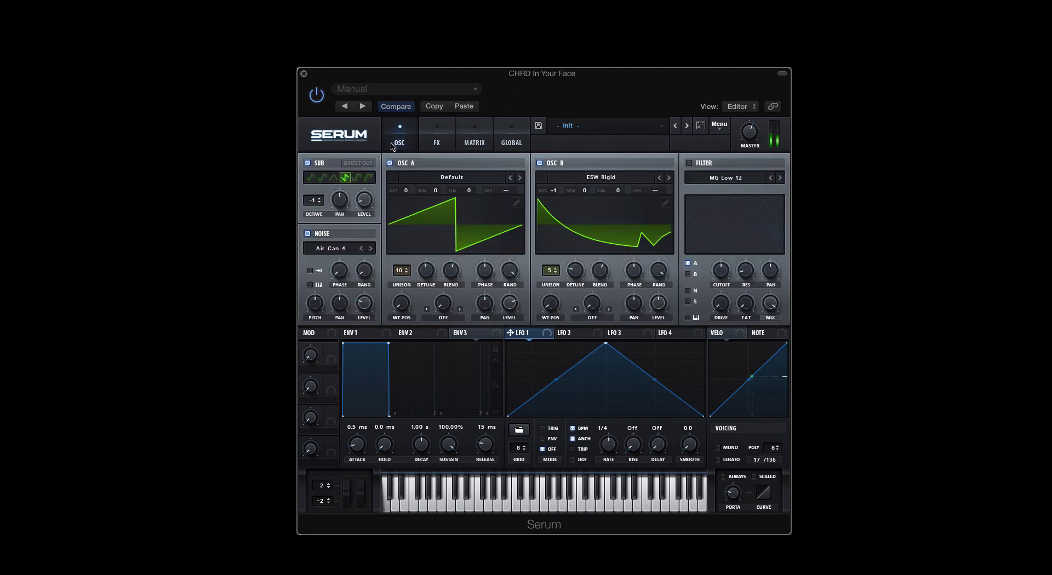
pyautogui.moveTo(364, 317); pyautogui.dragTo(366, 328)
# Enable Hyper/Dimension with the Dimension mix at zero, the Hyper unison at 7, and raised Hyper rate, detune and mix
pyautogui.click(440, 127)
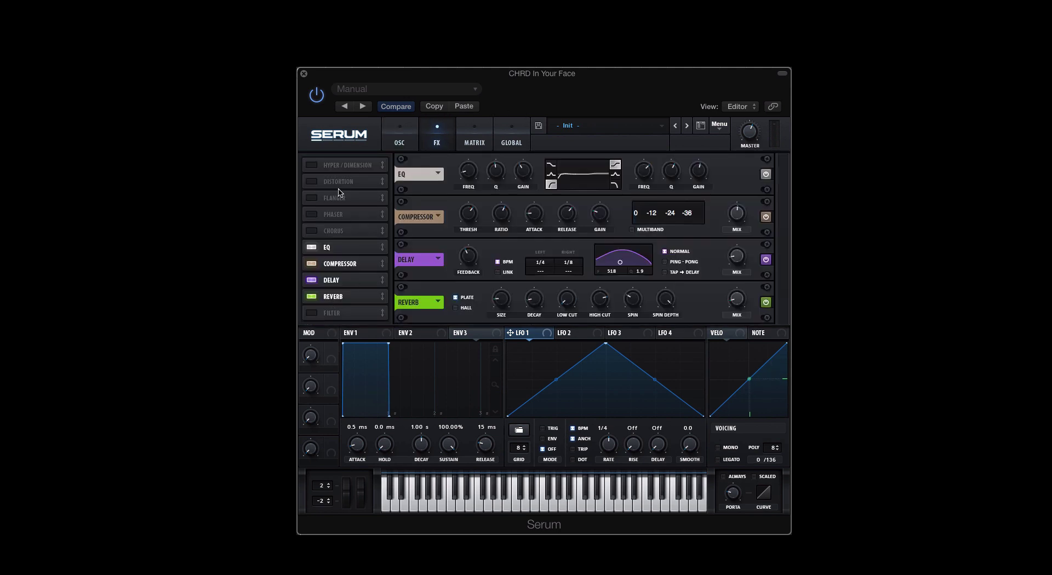
pyautogui.click(312, 167)
pyautogui.click(340, 167)
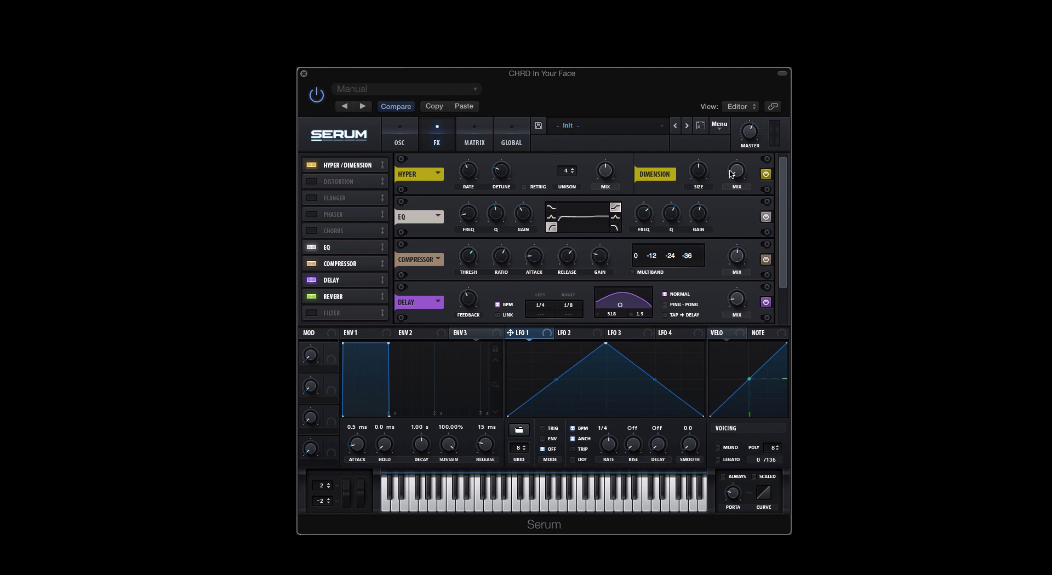
pyautogui.moveTo(786, 245); pyautogui.dragTo(767, 156)
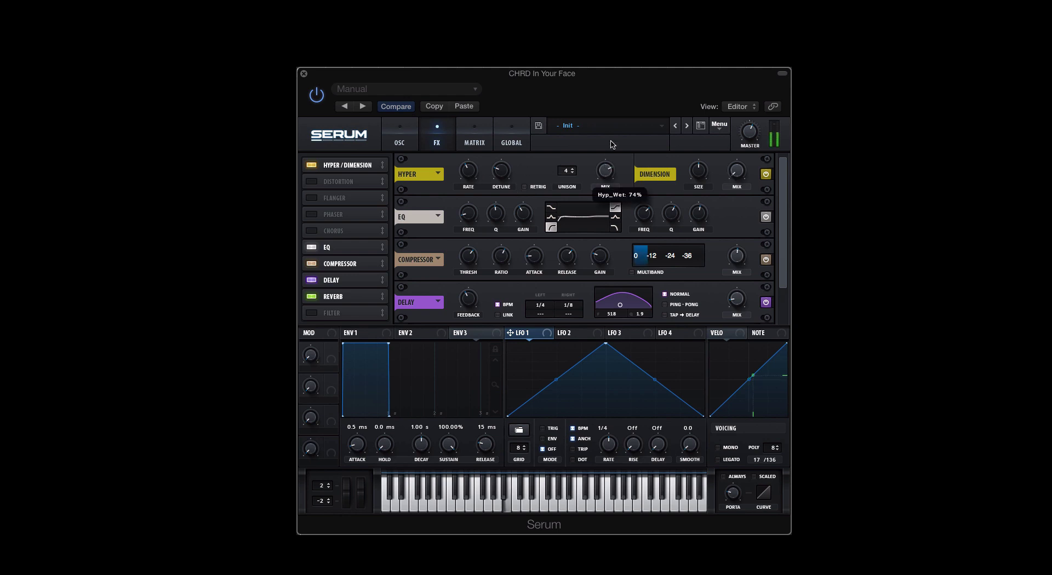
pyautogui.moveTo(568, 170); pyautogui.dragTo(575, 96)
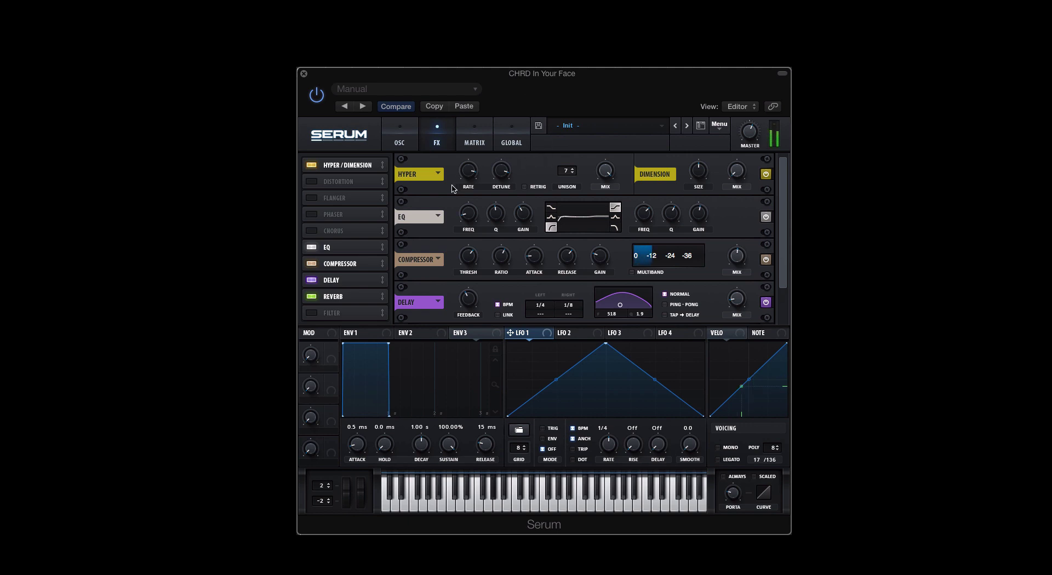
# Isolate the sub with Hyper by turning off oscillators A and B and noise, along with EQ, compressor, delay and reverb
pyautogui.click(400, 141)
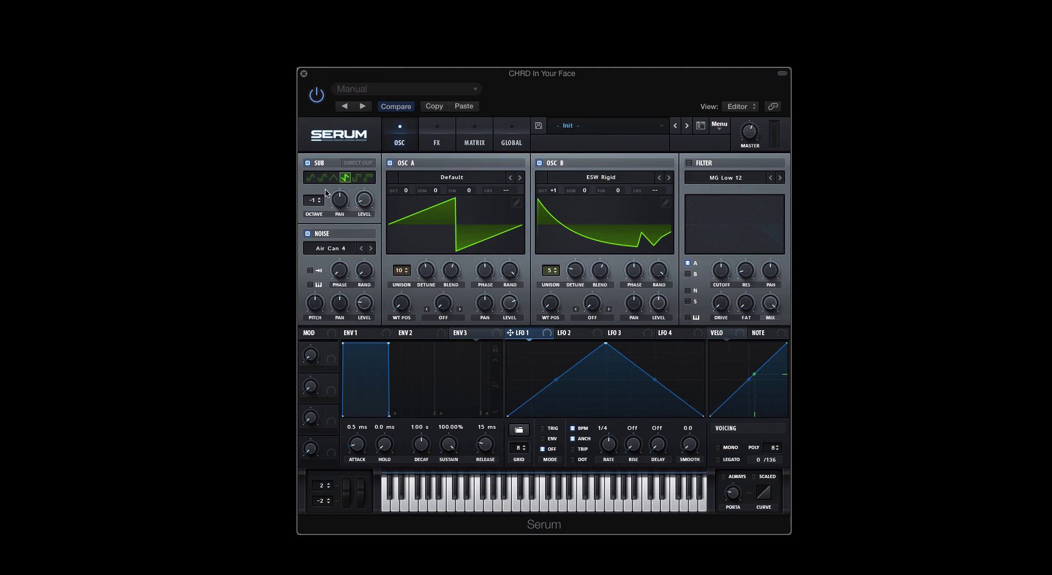
pyautogui.click(389, 163)
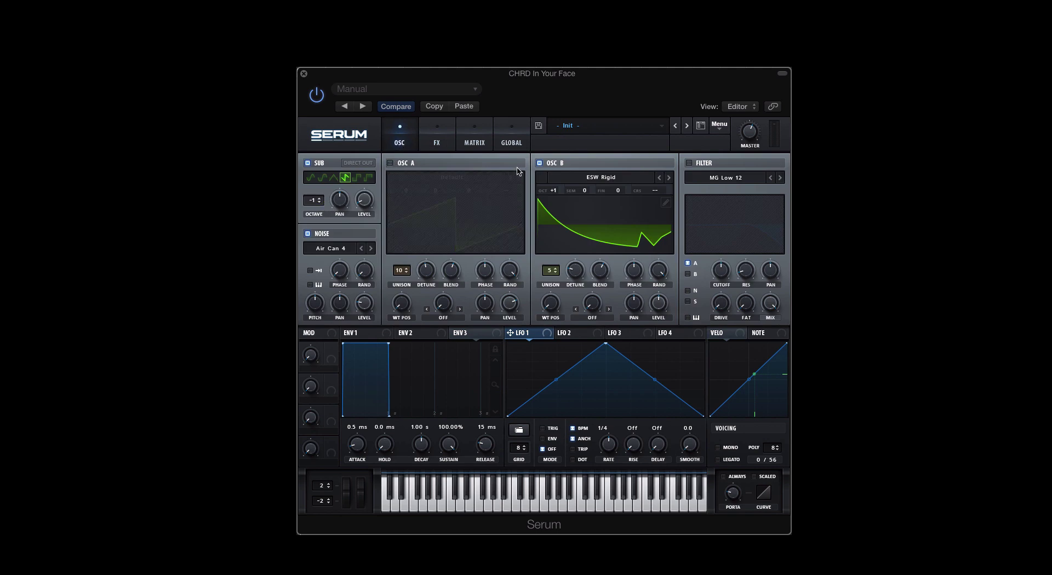
pyautogui.click(539, 163)
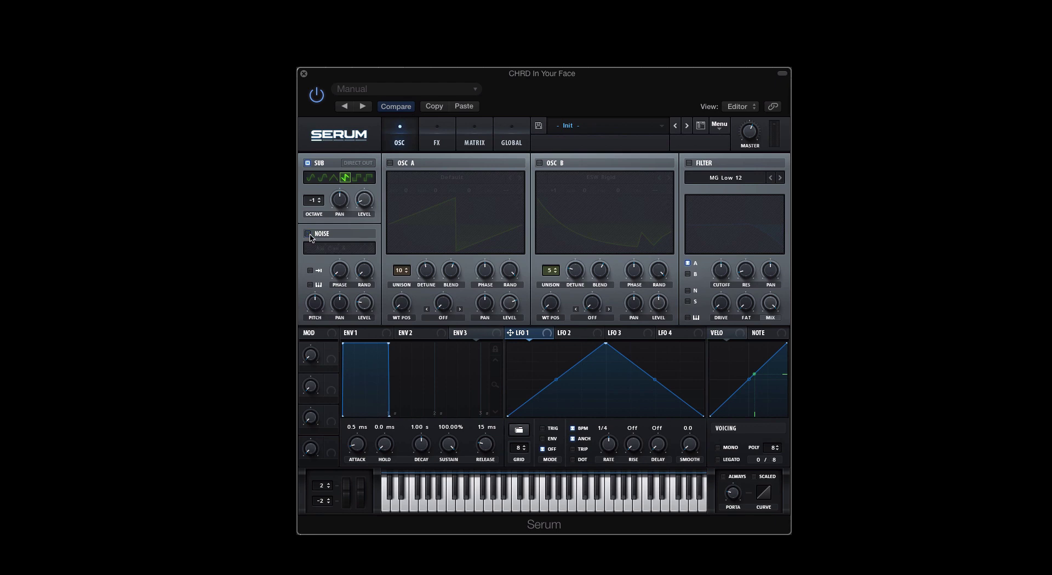
pyautogui.click(438, 131)
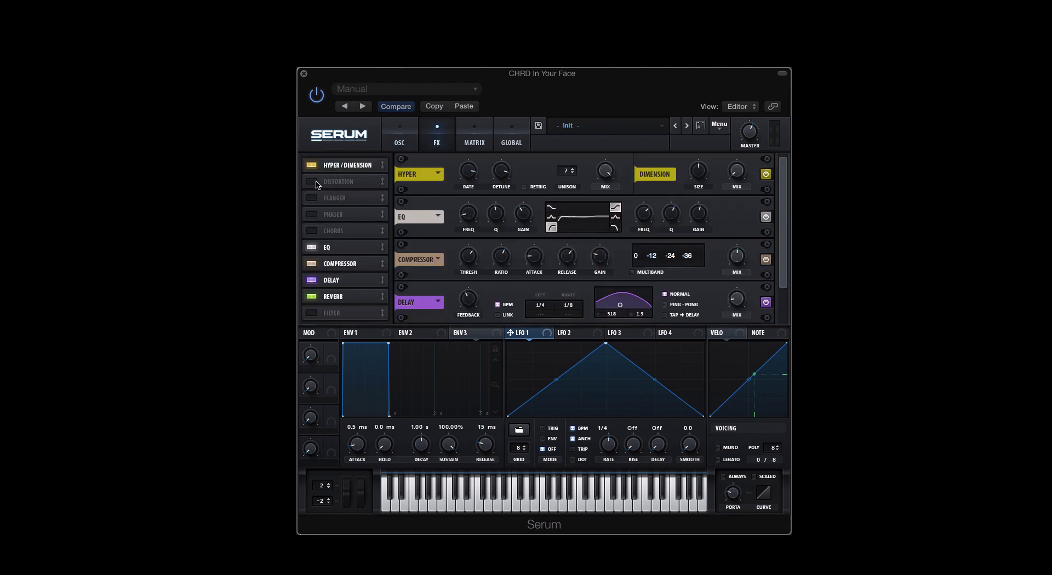
pyautogui.click(312, 248)
pyautogui.click(311, 264)
pyautogui.click(312, 280)
pyautogui.click(312, 297)
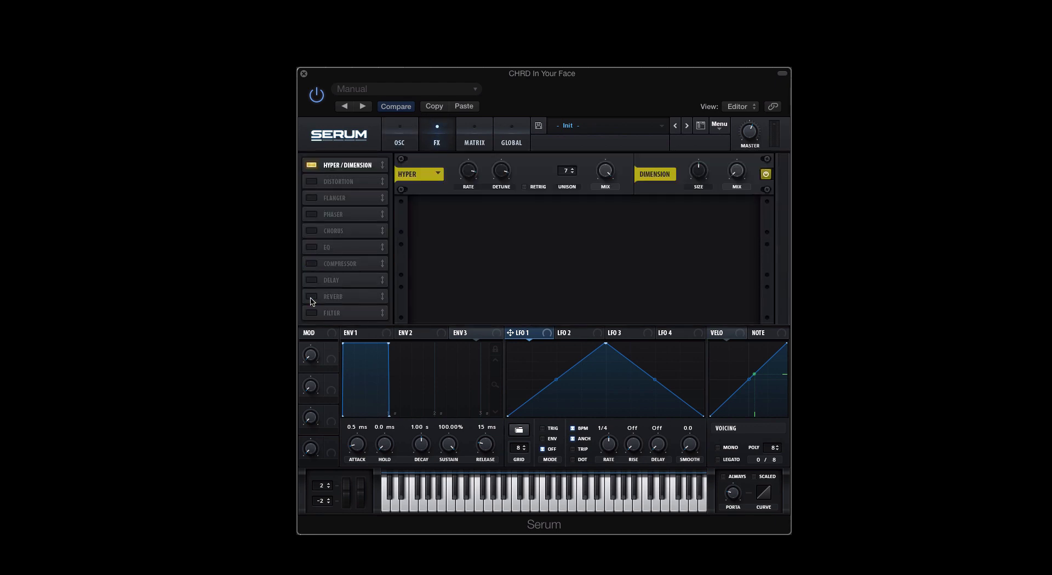
# Lower the Hyper rate and compare the isolated sub with Hyper/Dimension off and on
pyautogui.moveTo(473, 174); pyautogui.dragTo(471, 246)
pyautogui.click(312, 165)
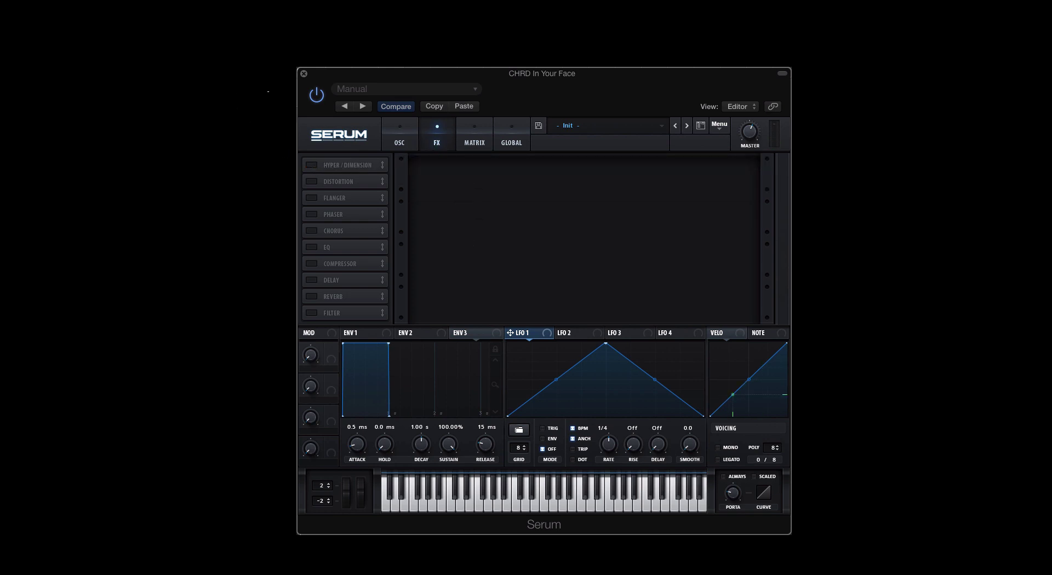
pyautogui.click(312, 165)
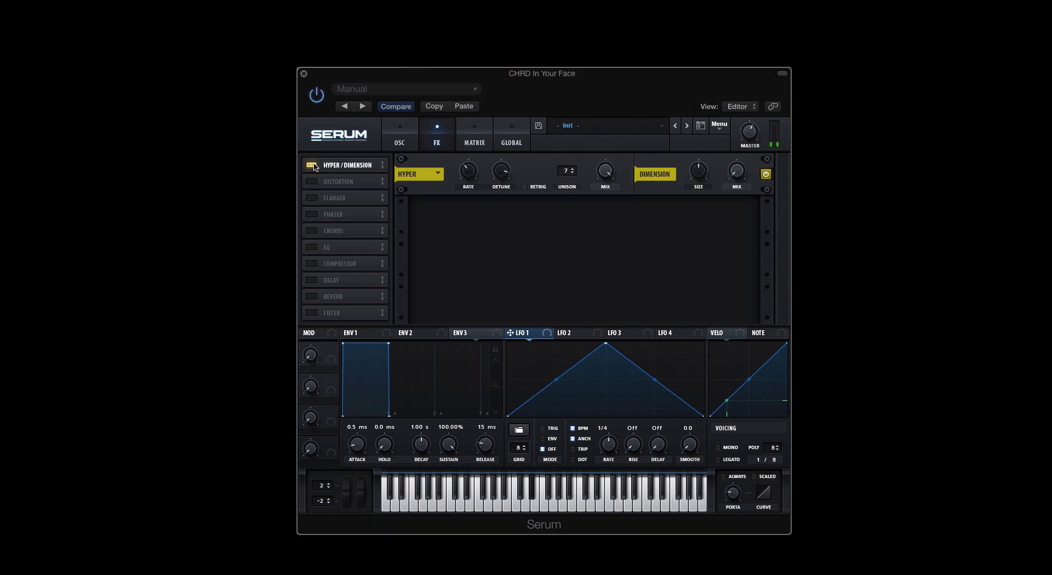
pyautogui.click(399, 140)
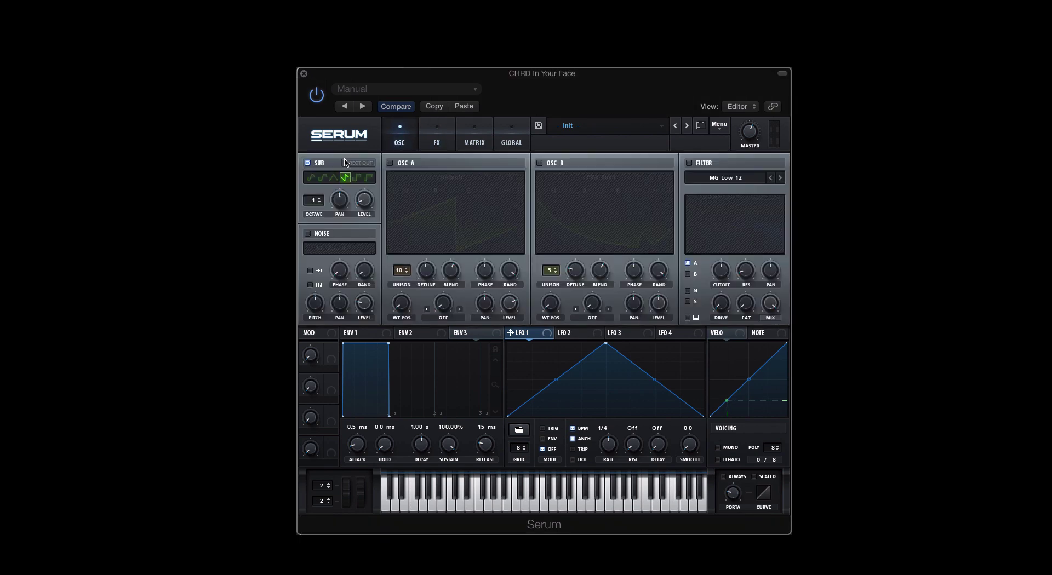
pyautogui.click(445, 141)
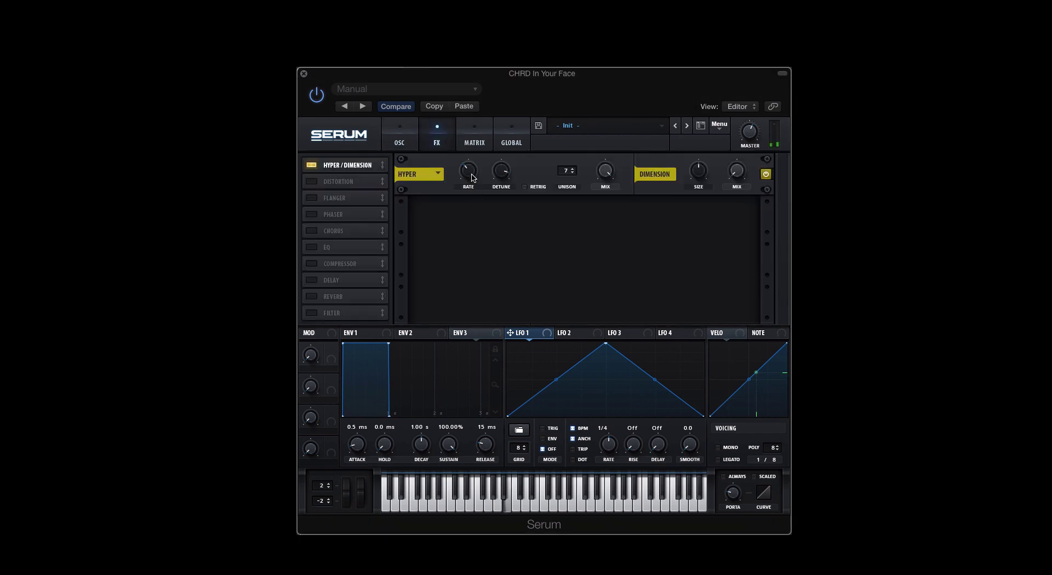
# Lower the Hyper detune, set its unison to 5 and mix to about 51%, and try the retrigger option
pyautogui.moveTo(501, 175); pyautogui.dragTo(508, 224)
pyautogui.moveTo(570, 172); pyautogui.dragTo(570, 203)
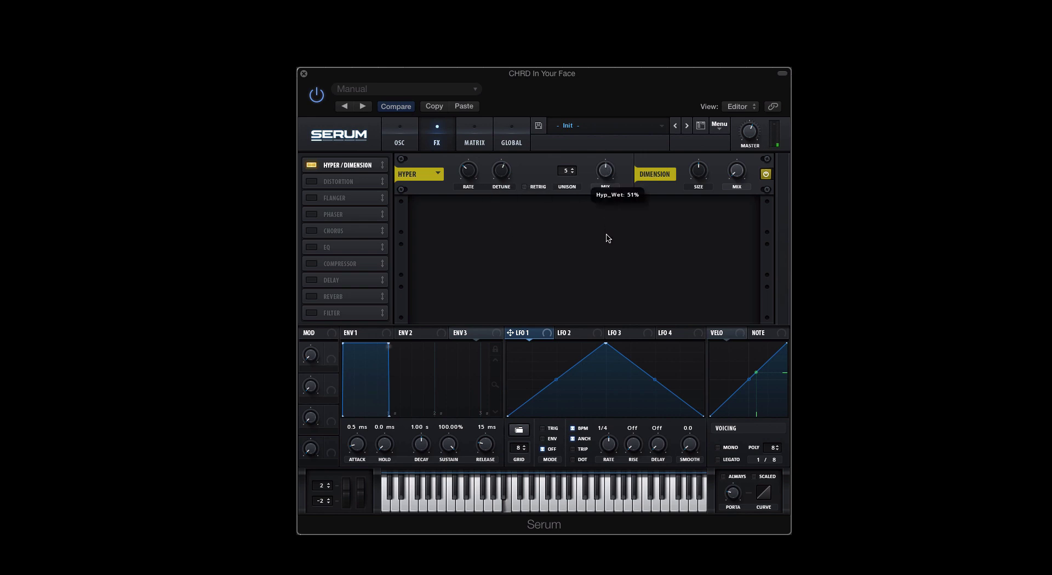
pyautogui.click(524, 187)
pyautogui.click(524, 187)
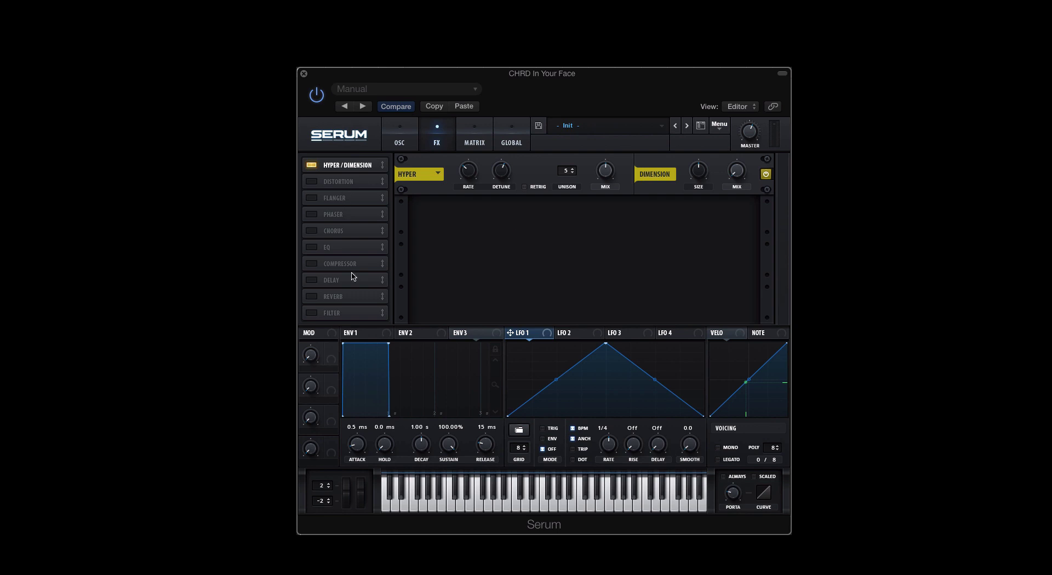
# Isolate the Air Can 4 noise through Hyper by enabling the noise oscillator and turning the sub off
pyautogui.click(401, 128)
pyautogui.click(437, 137)
pyautogui.click(394, 140)
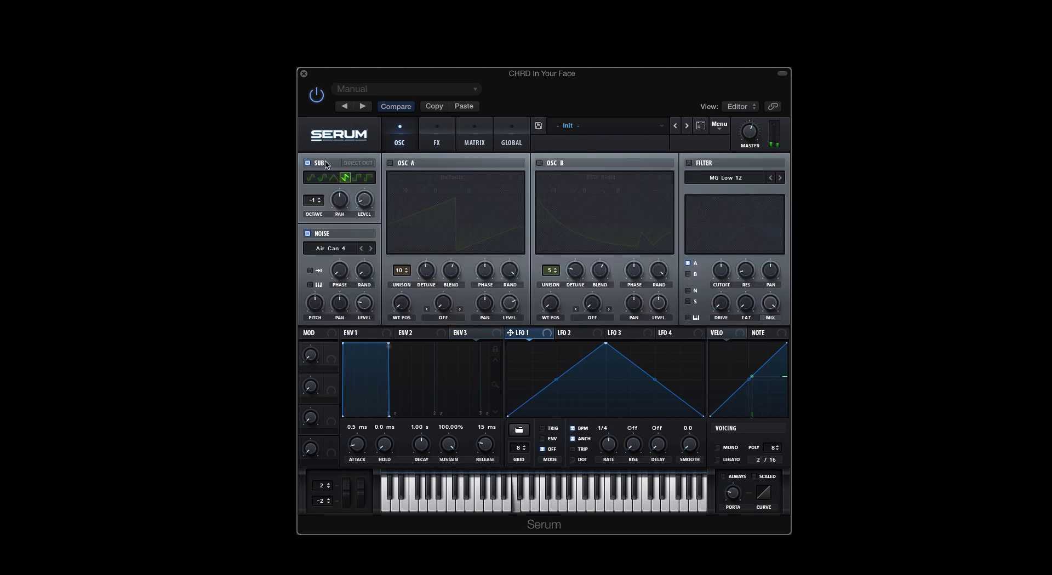
pyautogui.click(432, 135)
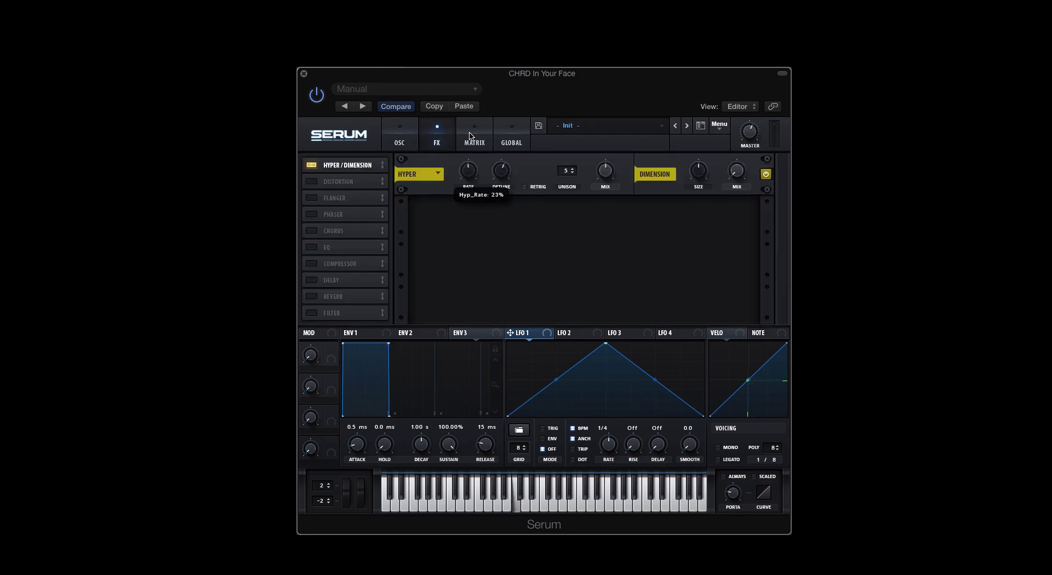
# Set the Hyper unison to 7, try higher rate, detune and mix amounts, and reduce all three to a subtle setting
pyautogui.moveTo(572, 174); pyautogui.dragTo(571, 105)
pyautogui.moveTo(606, 168); pyautogui.dragTo(608, 57)
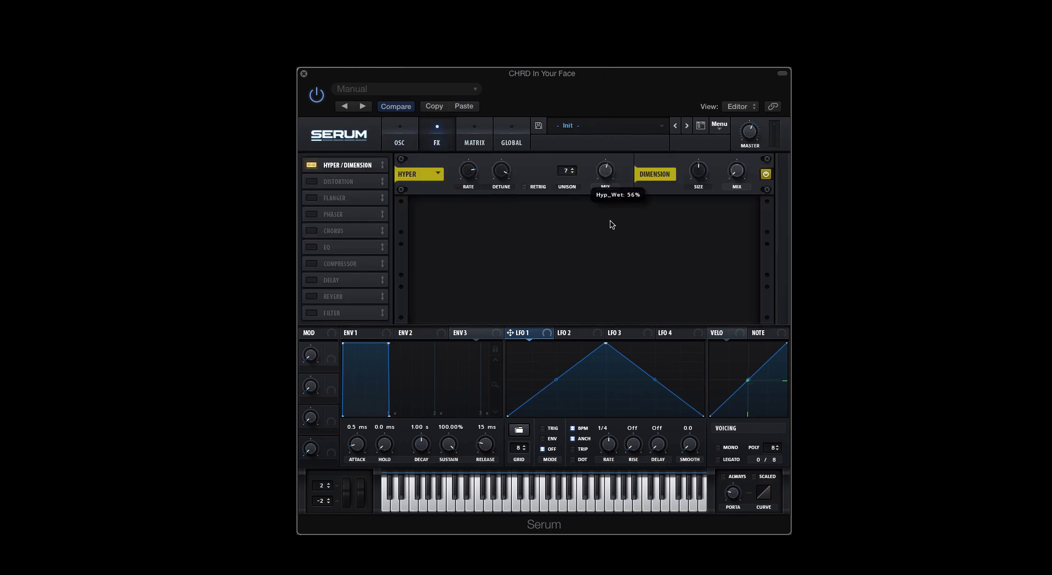
pyautogui.moveTo(599, 172); pyautogui.dragTo(599, 186)
pyautogui.moveTo(489, 177); pyautogui.dragTo(508, 218)
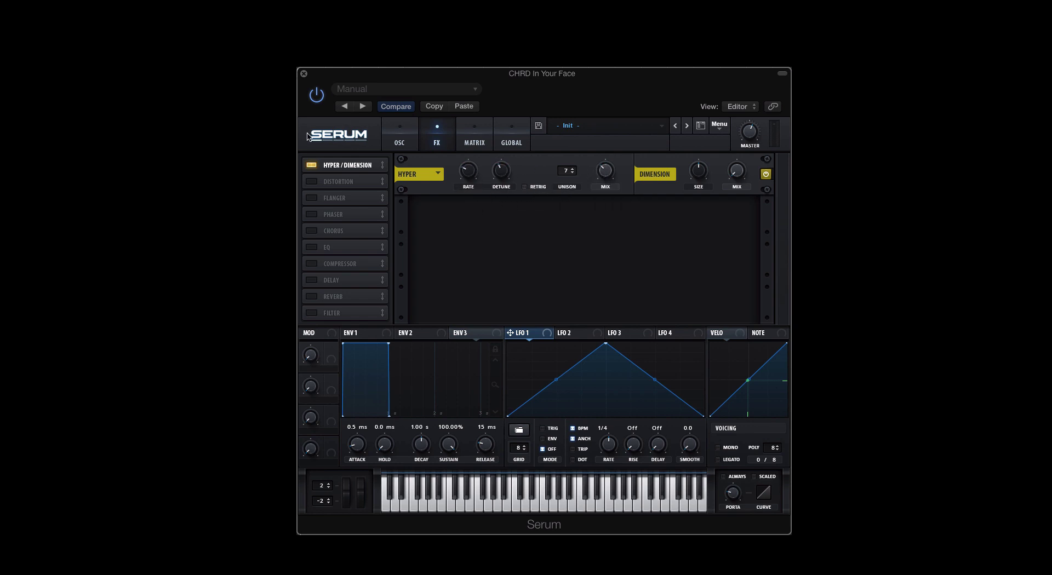
# Re-enable EQ, compressor, delay and reverb, and set the Hyper unison to 4
pyautogui.click(311, 248)
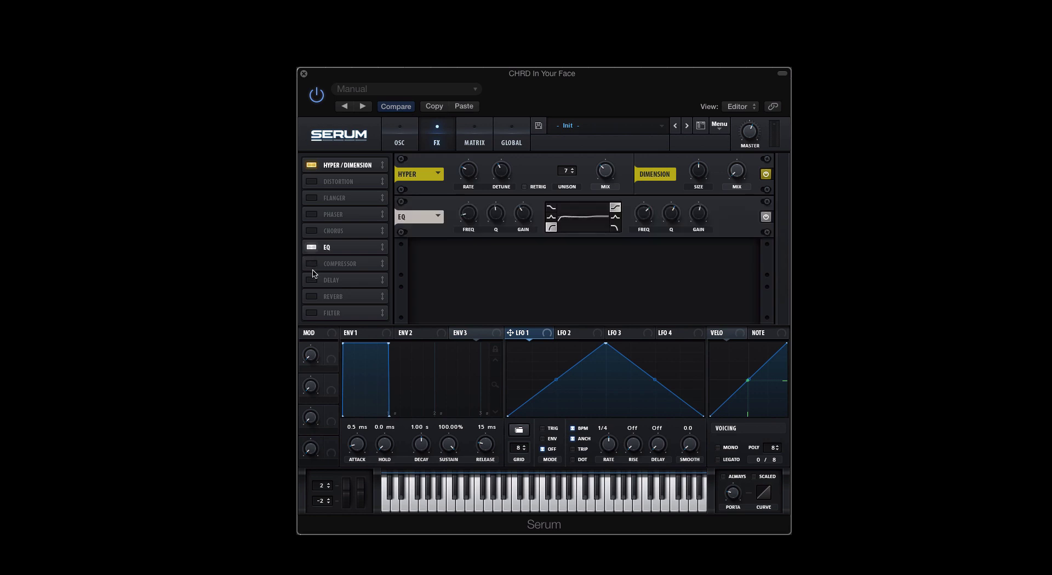
pyautogui.click(311, 264)
pyautogui.click(311, 280)
pyautogui.click(311, 296)
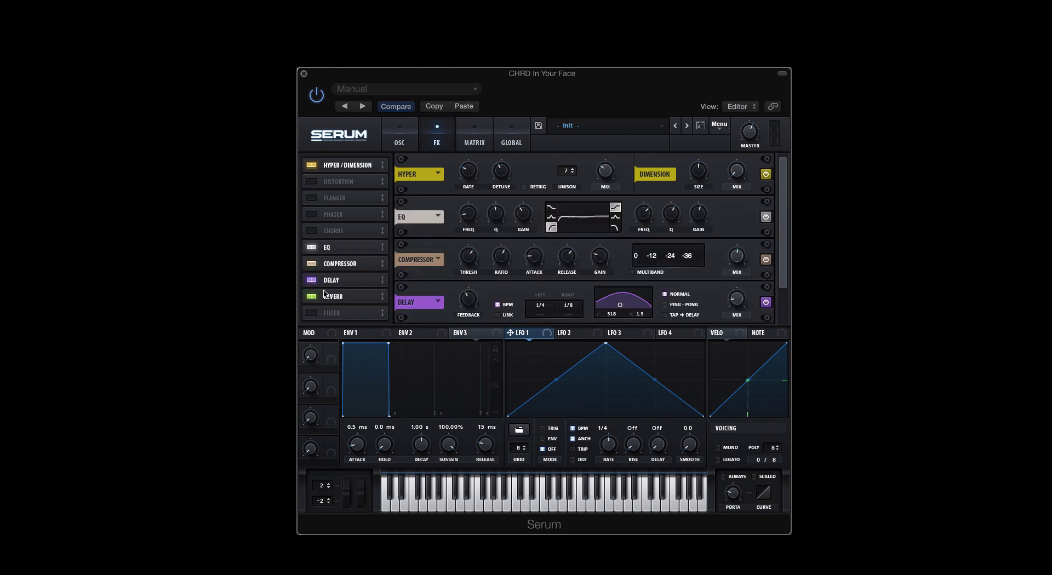
pyautogui.click(572, 173)
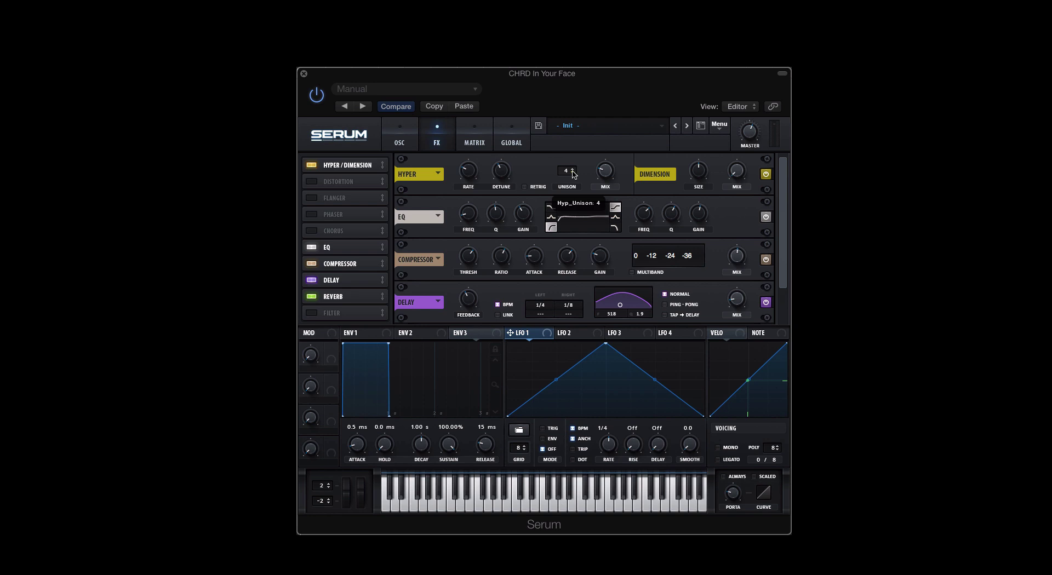
# Re-enable the sub and oscillators A and B to hear the full patch
pyautogui.click(400, 136)
pyautogui.click(308, 163)
pyautogui.click(390, 164)
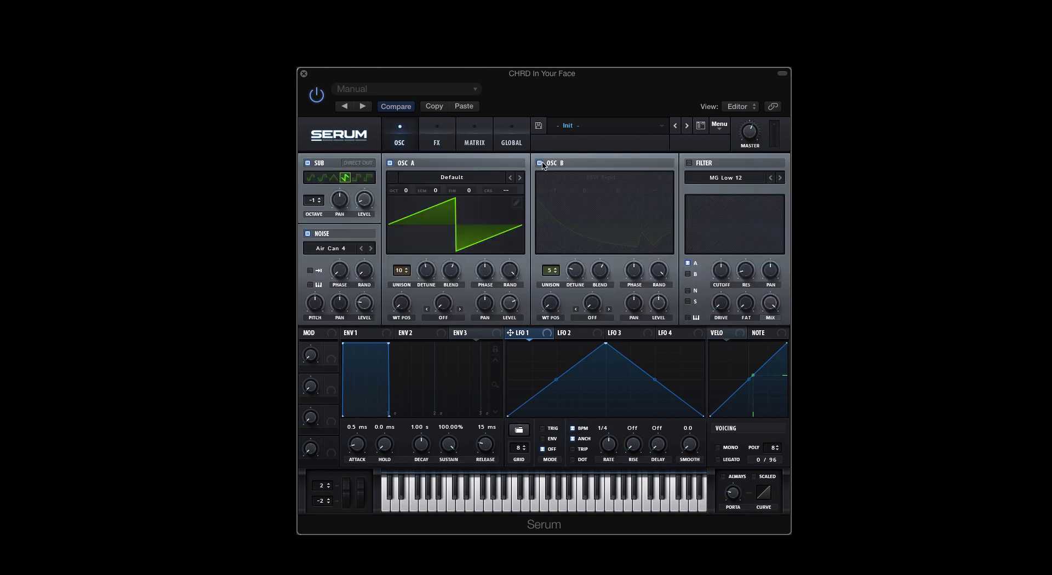
pyautogui.click(539, 163)
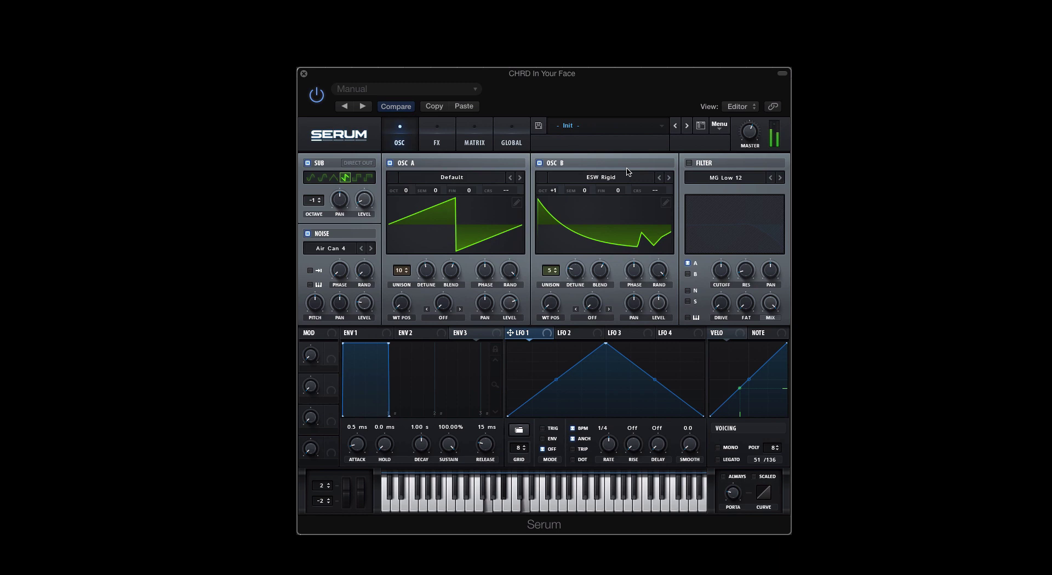
pyautogui.click(208, 108)
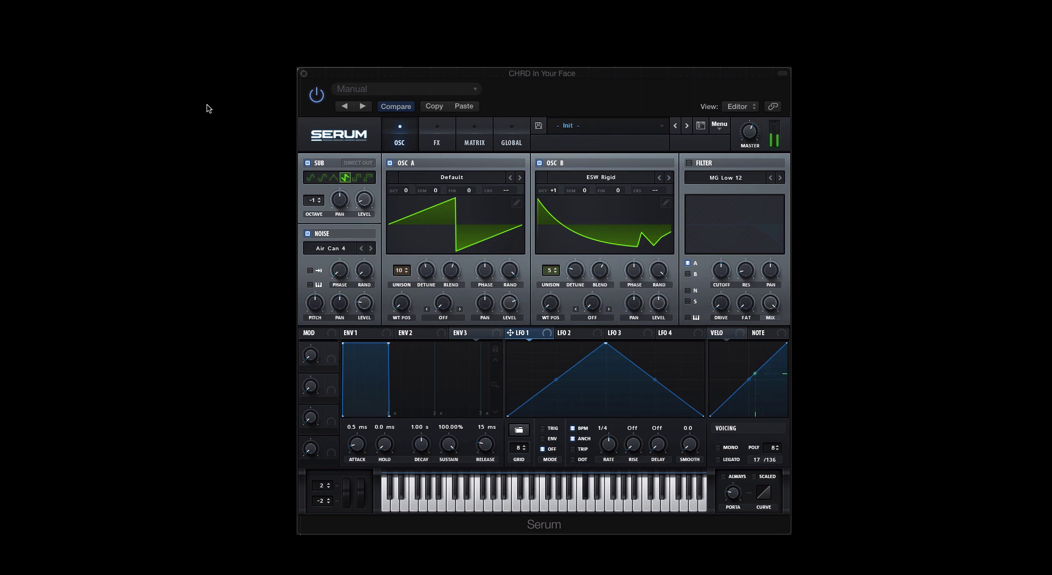
# Compare the patch with the sub off and on, and set the sub's octave to 0
pyautogui.click(307, 162)
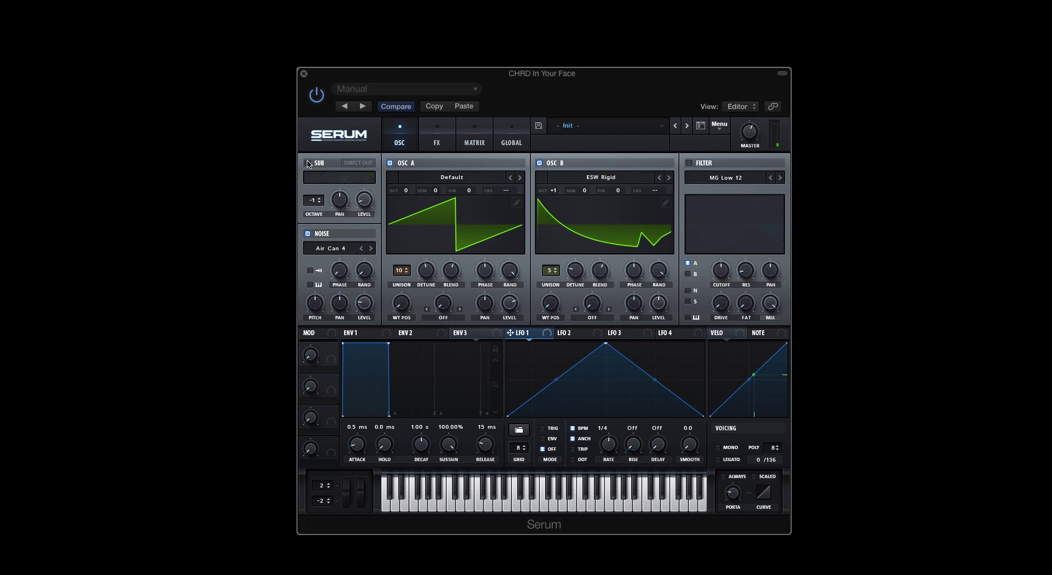
pyautogui.click(307, 162)
pyautogui.click(321, 198)
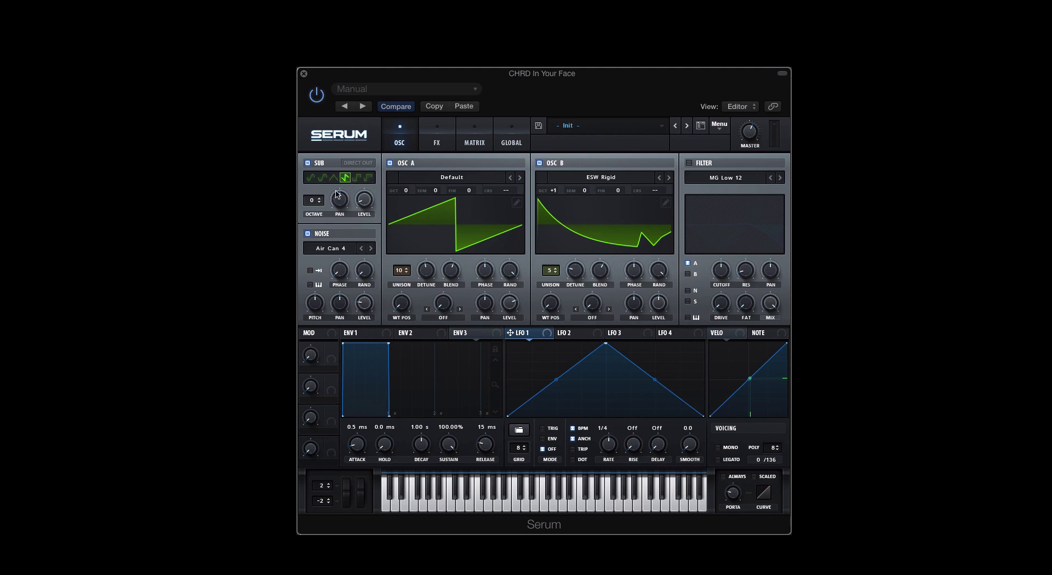
# Set the Hyper unison to 5 and return to the oscillator settings
pyautogui.click(431, 142)
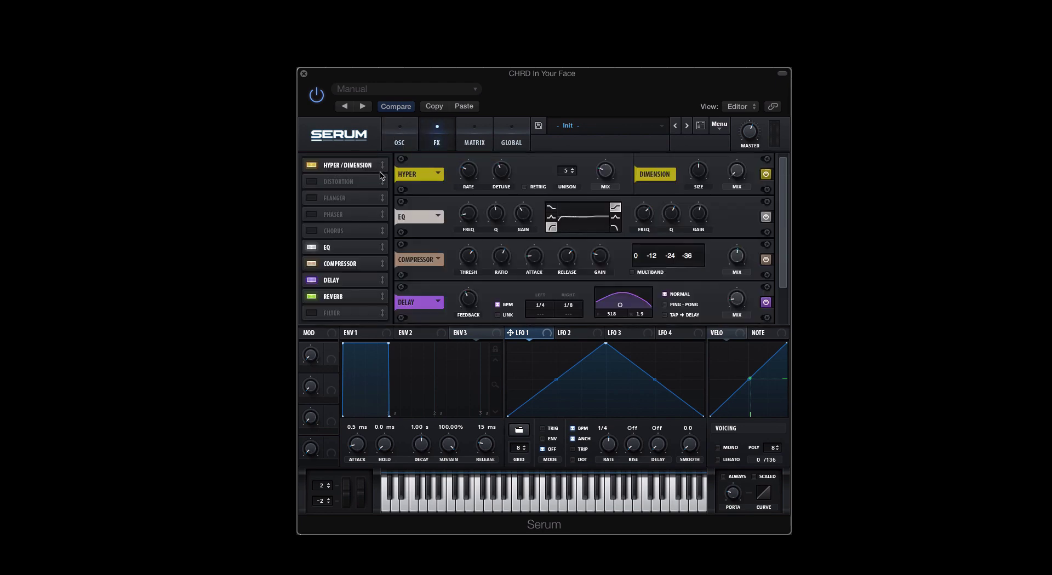
pyautogui.click(412, 142)
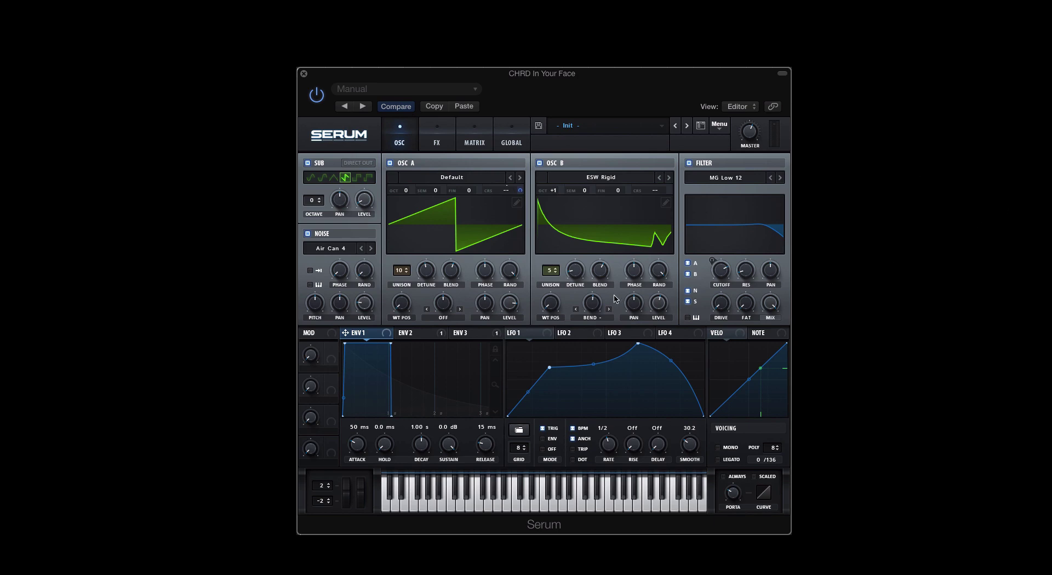
# Turn off oscillator B's warp and apply Bend +/- warp to oscillator A at -99%
pyautogui.click(597, 317)
pyautogui.click(605, 329)
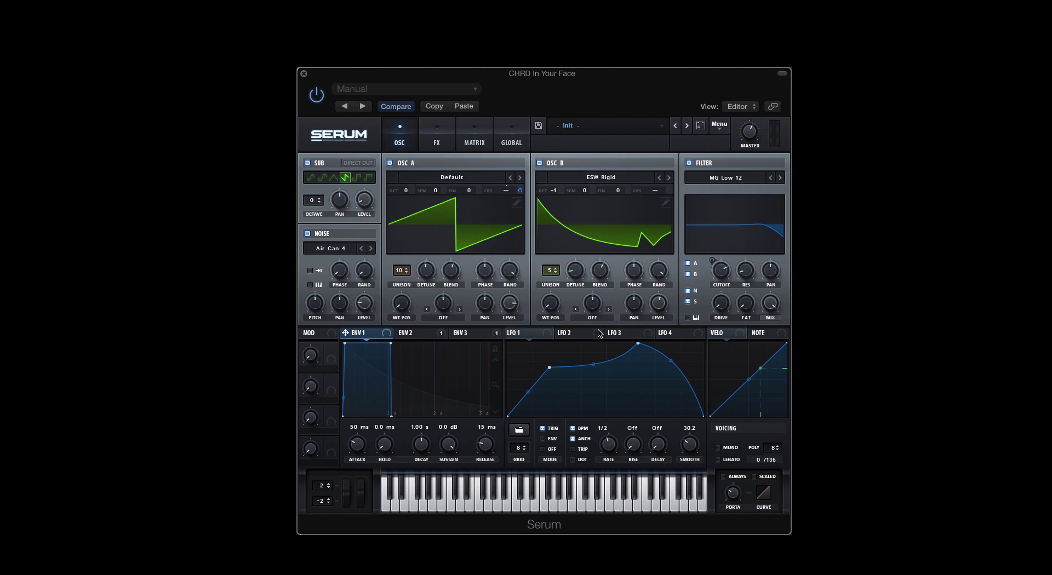
pyautogui.click(539, 334)
pyautogui.click(458, 319)
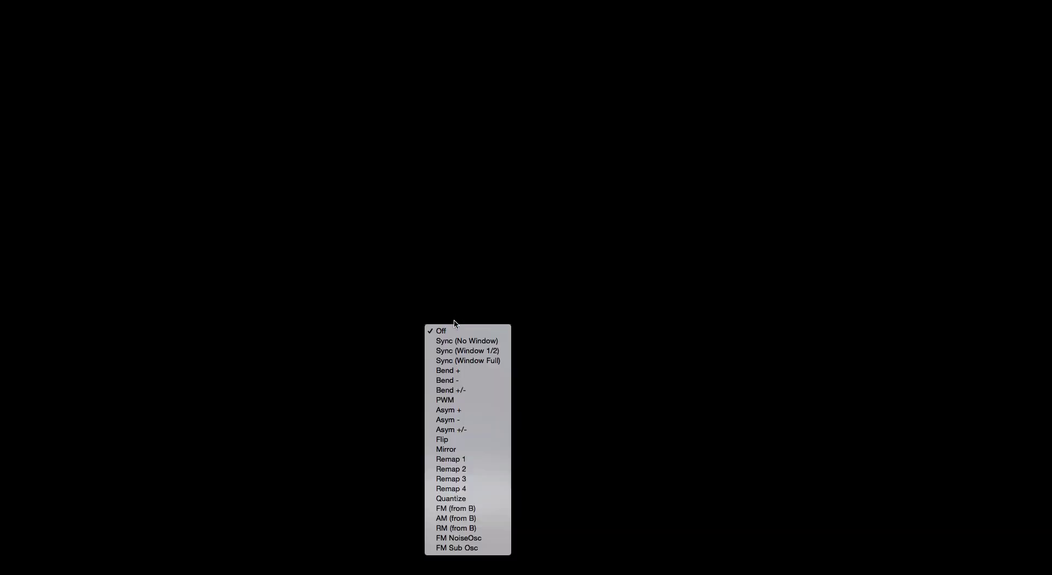
pyautogui.click(471, 390)
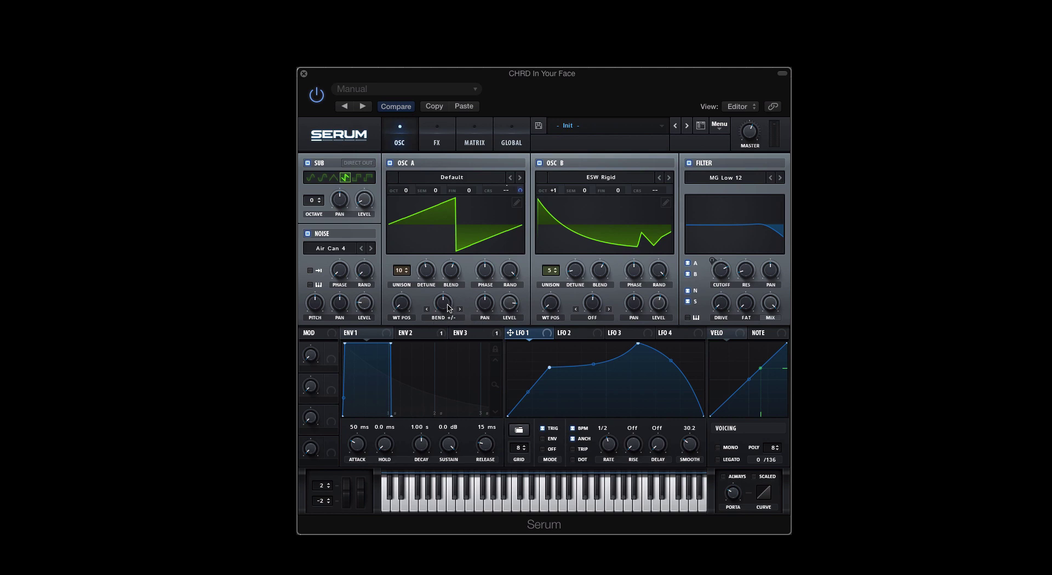
pyautogui.moveTo(445, 310); pyautogui.dragTo(453, 421)
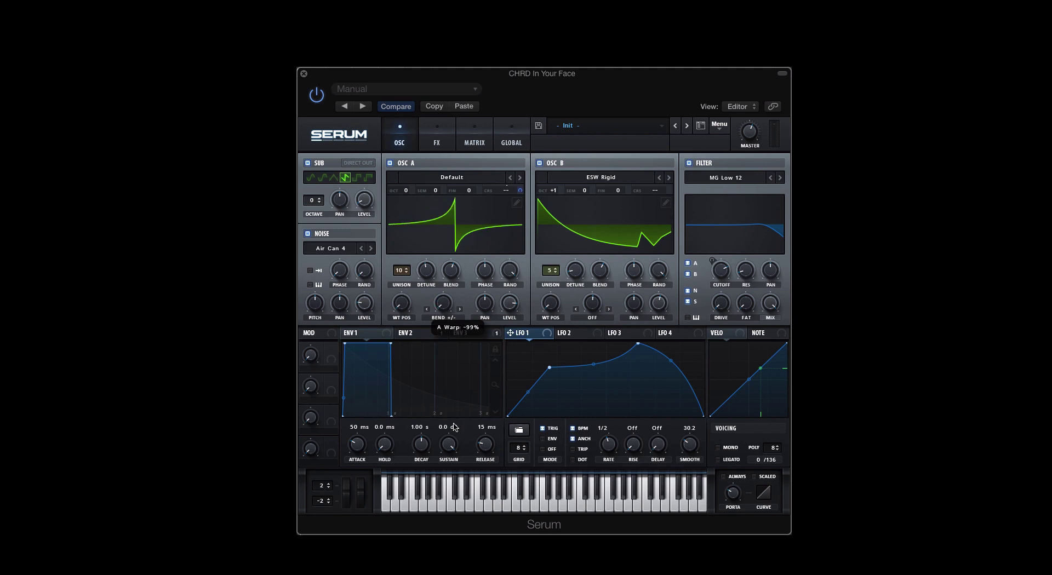
# Isolate oscillator A with a 0.0 ms Envelope 1 attack and sweep its Bend +/- warp into the positive range
pyautogui.click(540, 162)
pyautogui.click(308, 163)
pyautogui.click(308, 234)
pyautogui.moveTo(356, 459); pyautogui.dragTo(362, 497)
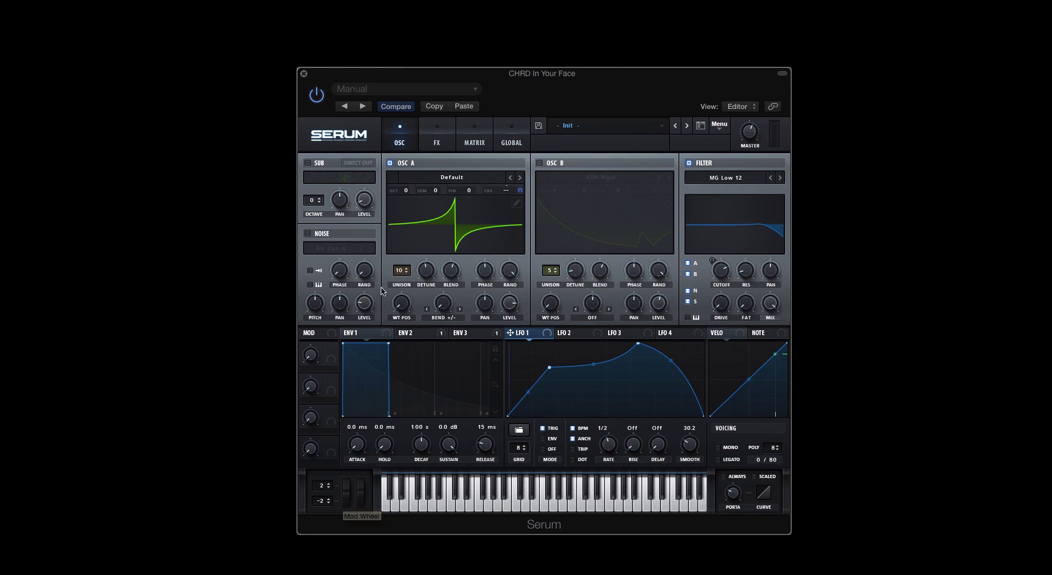
pyautogui.moveTo(444, 301); pyautogui.dragTo(447, 126)
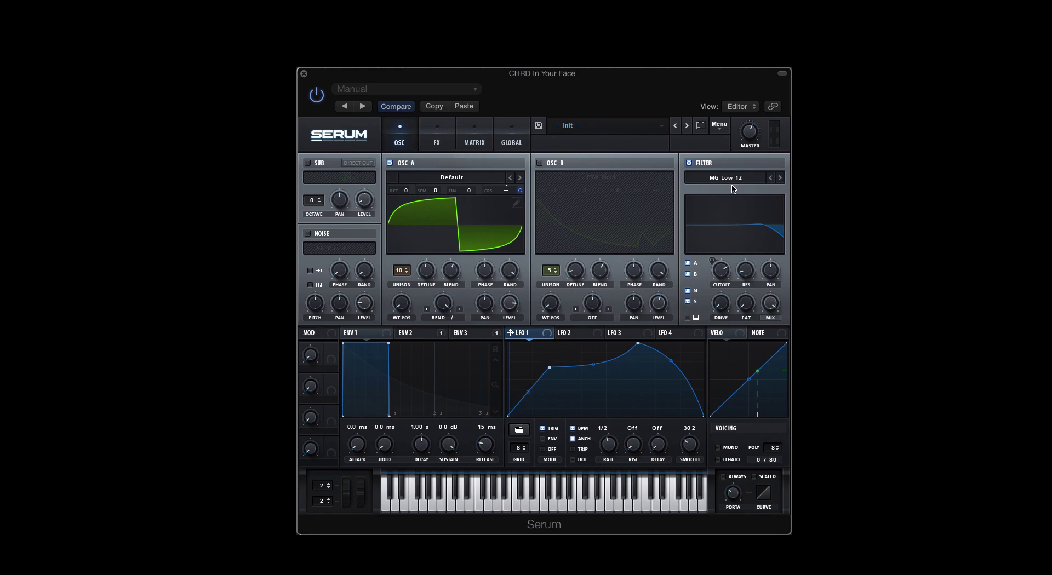
pyautogui.click(412, 333)
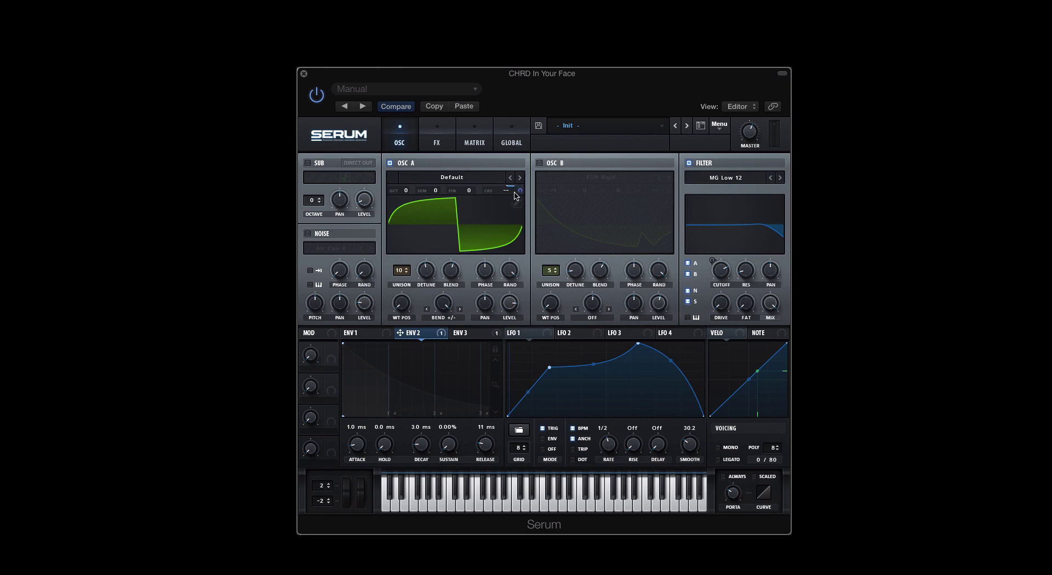
# Re-enable oscillator B, the sub and the noise, and reset oscillator A's warp to 0%
pyautogui.click(538, 163)
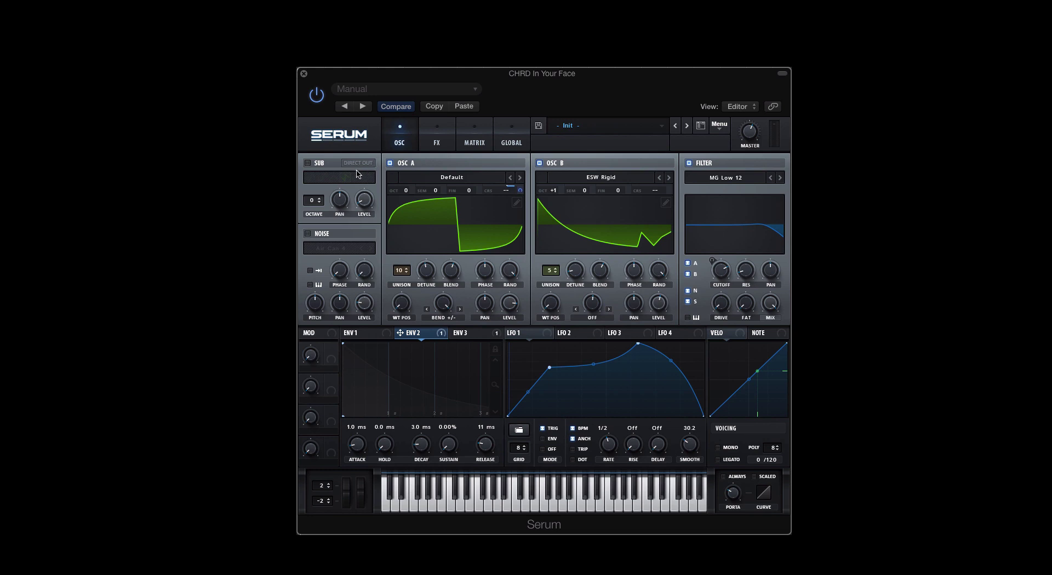
pyautogui.click(307, 163)
pyautogui.click(307, 234)
pyautogui.moveTo(444, 303); pyautogui.dragTo(444, 368)
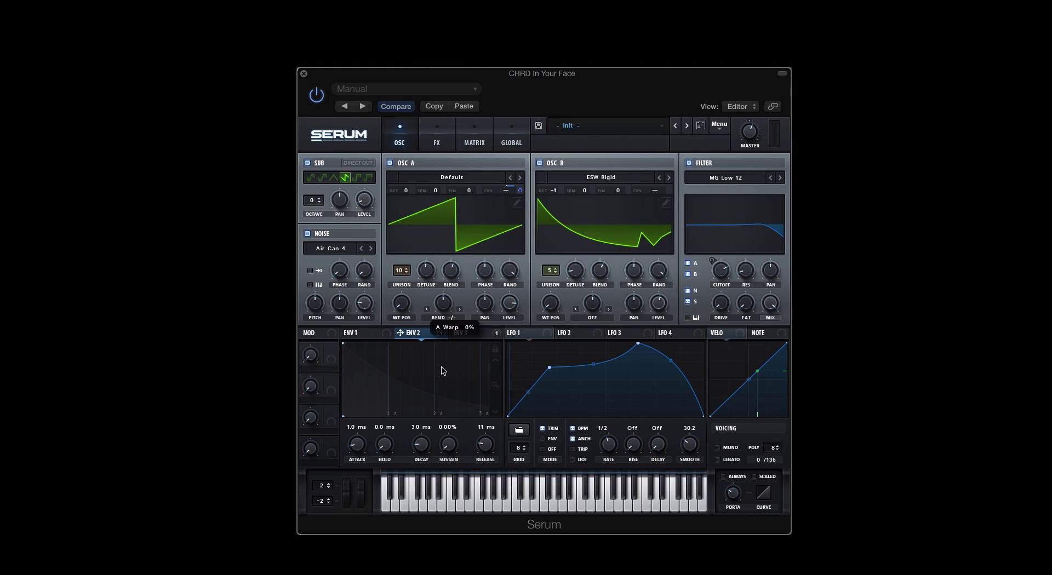
# Assign LFO 1 in ENV mode to oscillator A's warp and to oscillator B's warp, with oscillator B using Bend -
pyautogui.moveTo(510, 333); pyautogui.dragTo(452, 300)
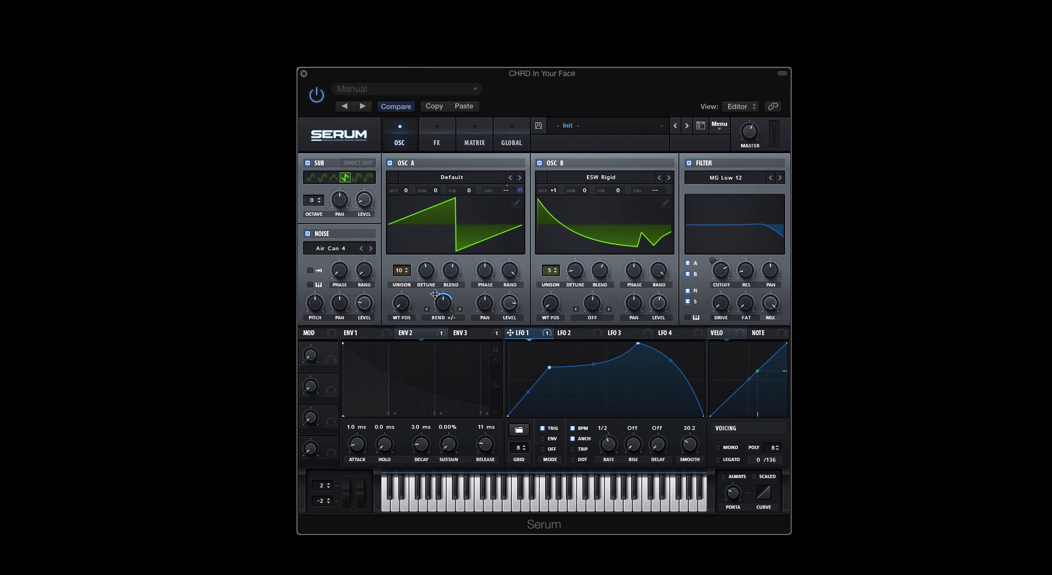
pyautogui.click(543, 439)
pyautogui.click(591, 318)
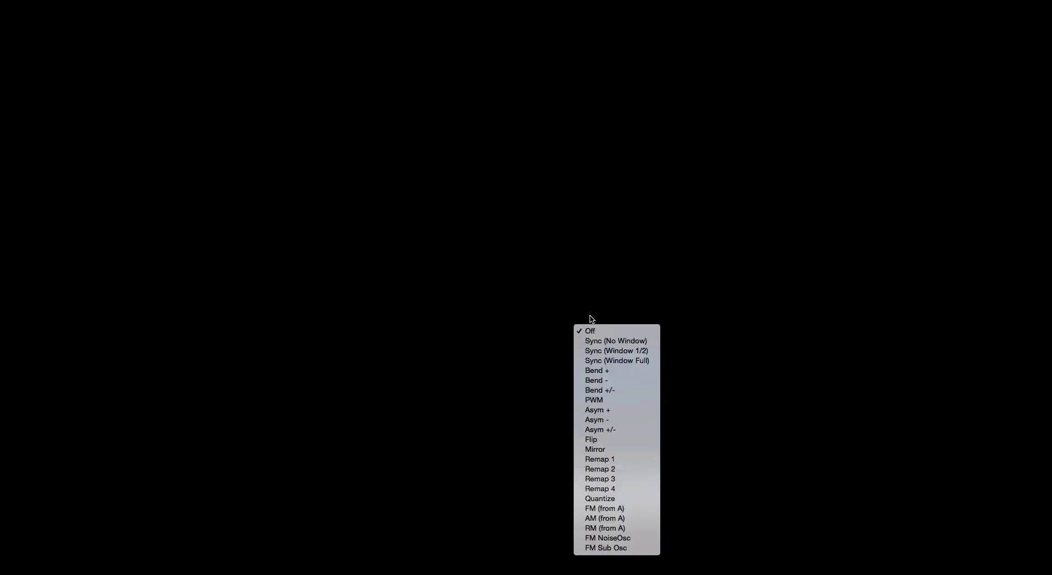
pyautogui.click(629, 391)
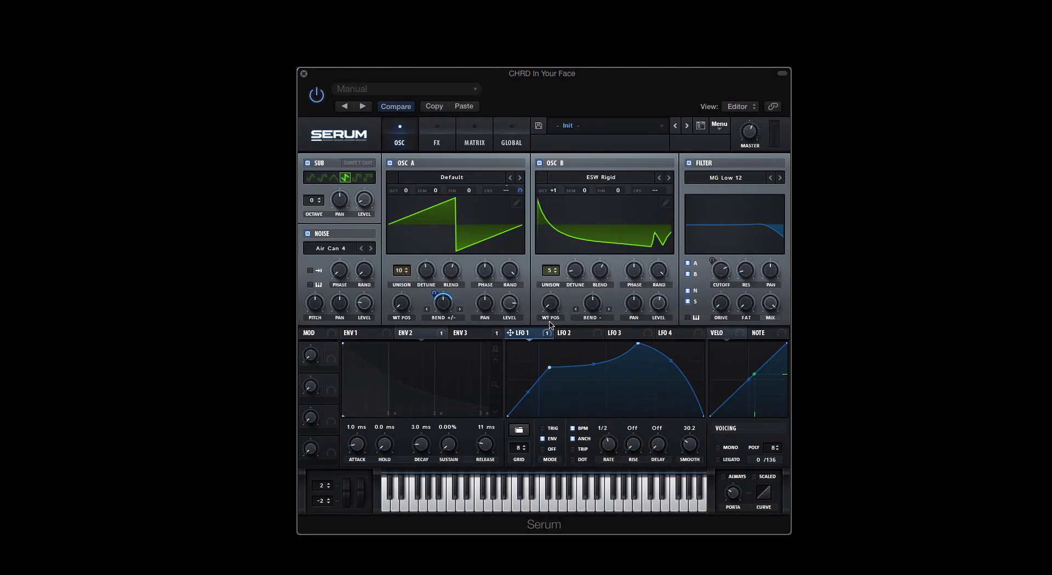
pyautogui.moveTo(514, 335); pyautogui.dragTo(587, 343)
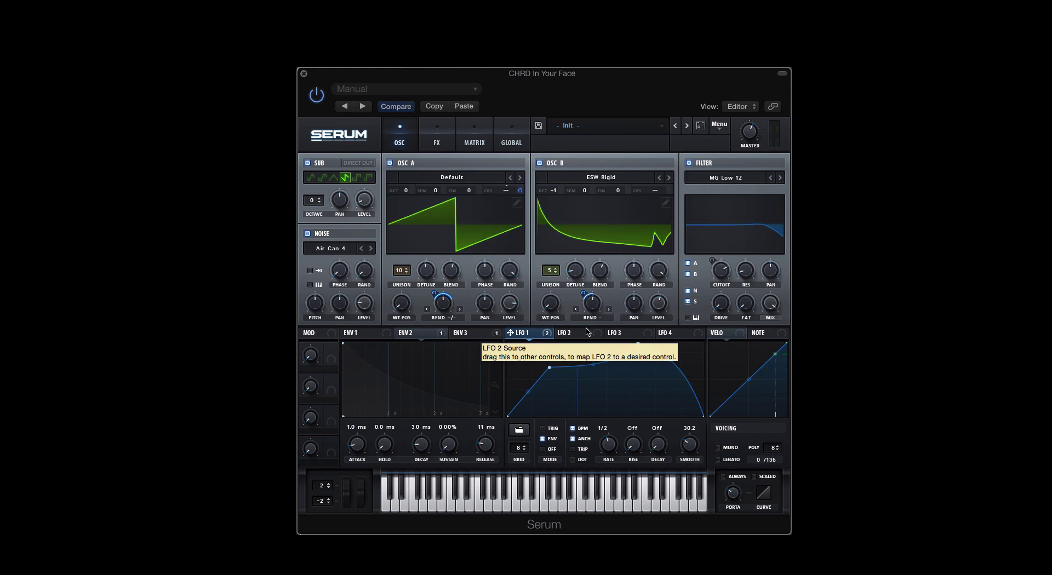
# Set Envelope 1's attack to 2.6 ms
pyautogui.click(356, 333)
pyautogui.moveTo(361, 442); pyautogui.dragTo(363, 419)
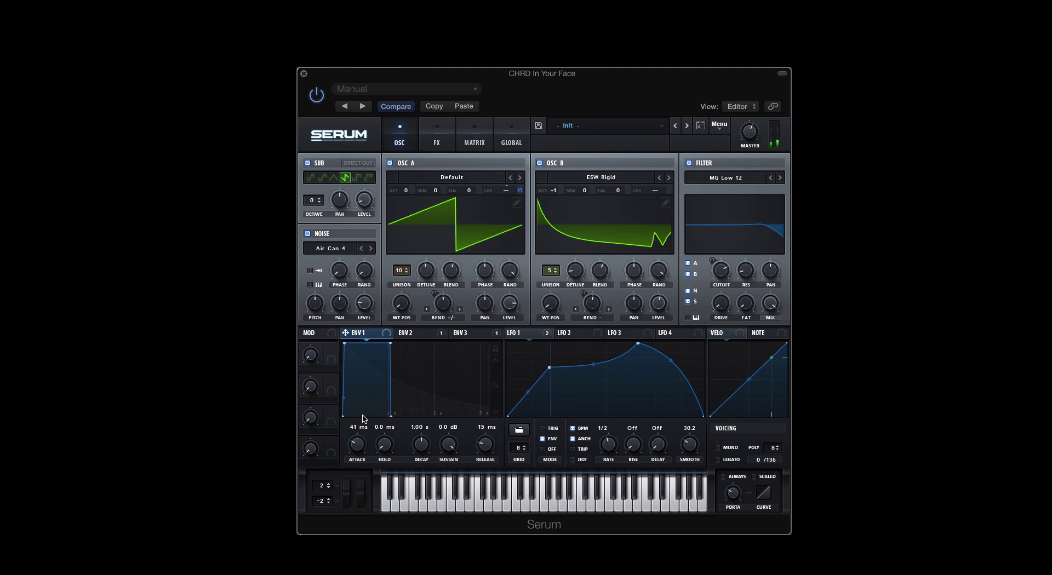
pyautogui.moveTo(357, 444); pyautogui.dragTo(361, 451)
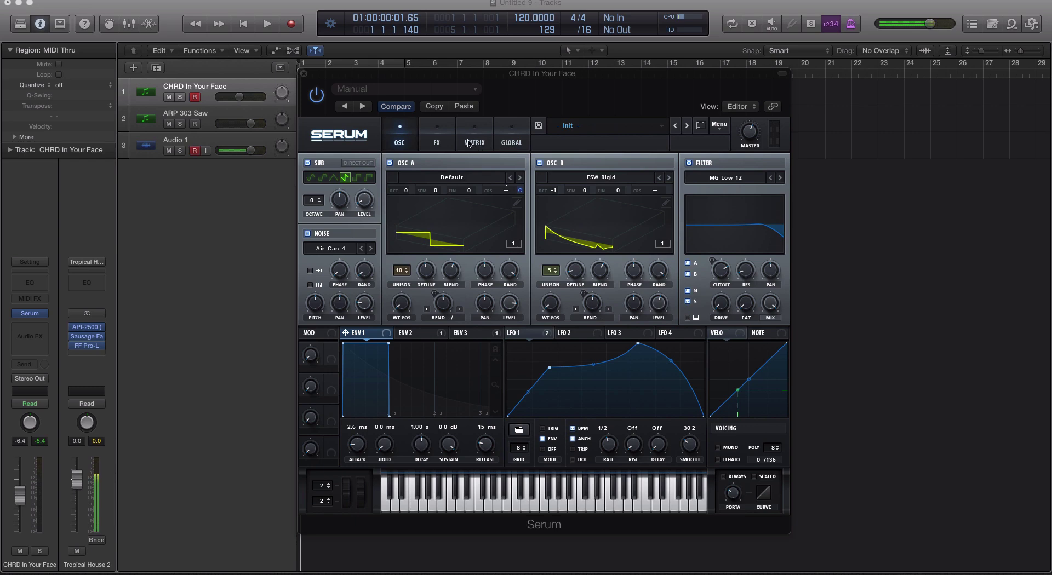
pyautogui.click(506, 139)
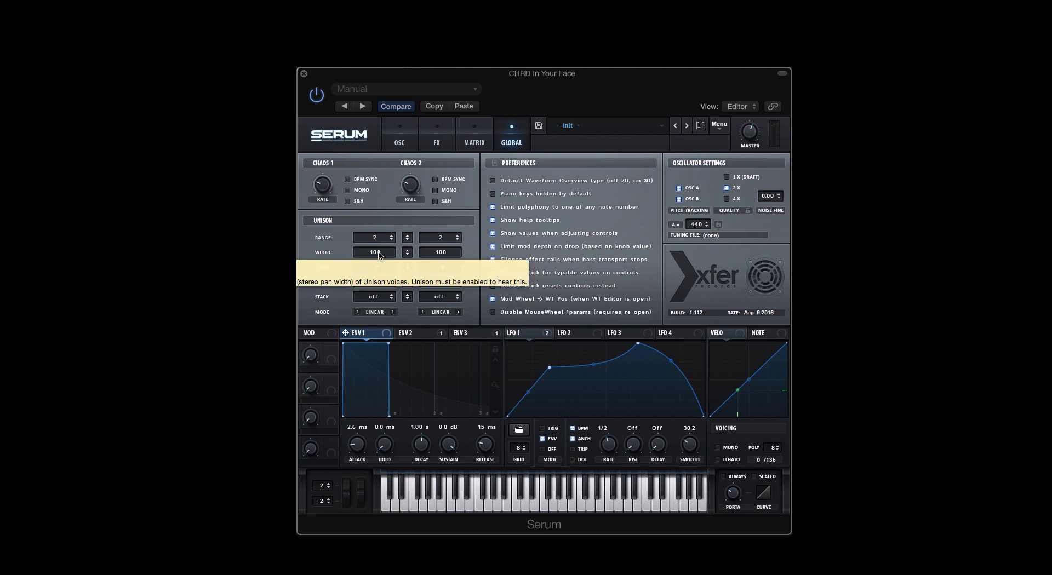
pyautogui.click(395, 143)
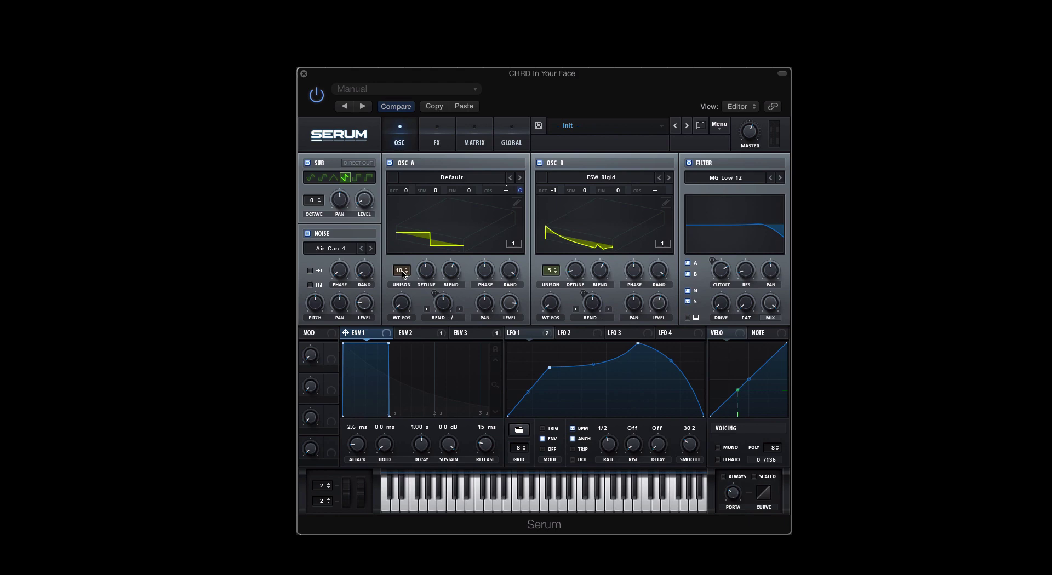
pyautogui.click(437, 144)
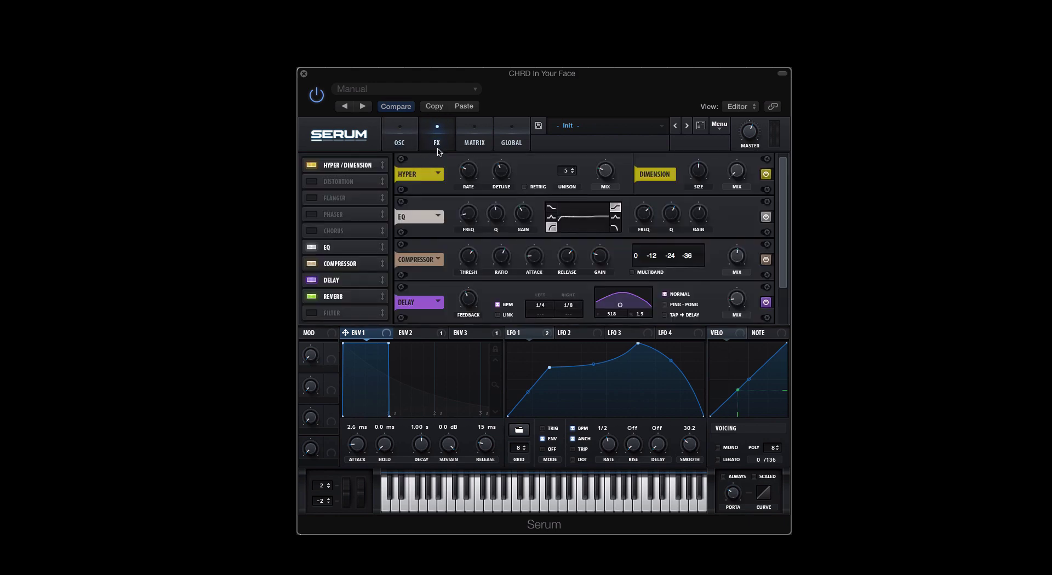
pyautogui.click(463, 142)
# Try narrowing both oscillators' unison width, and insert a metering plug-in on the Tropical House 2 channel strip
pyautogui.click(505, 136)
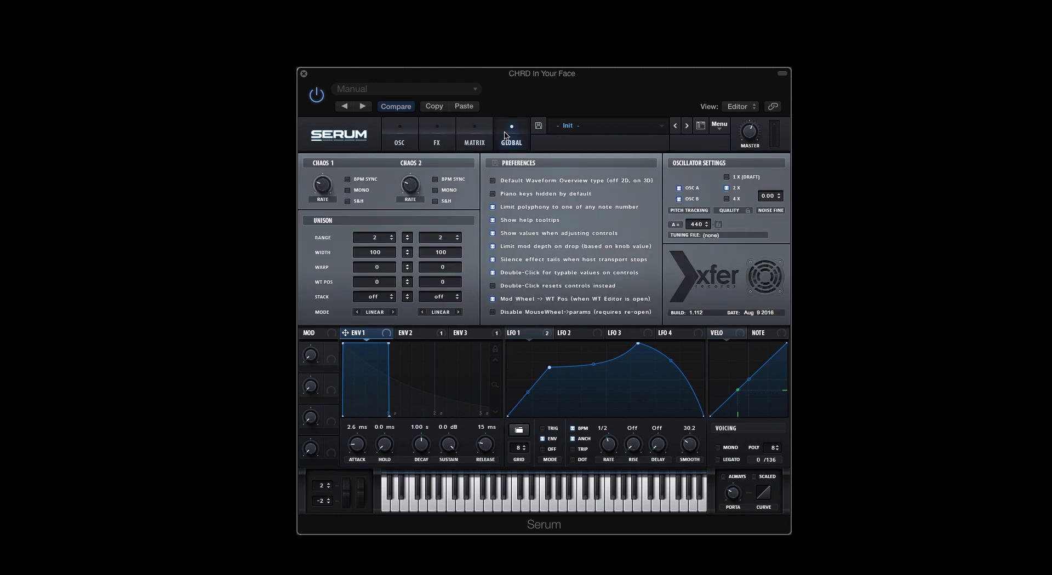
pyautogui.moveTo(378, 254); pyautogui.dragTo(380, 302)
pyautogui.moveTo(443, 253); pyautogui.dragTo(444, 326)
pyautogui.click(97, 353)
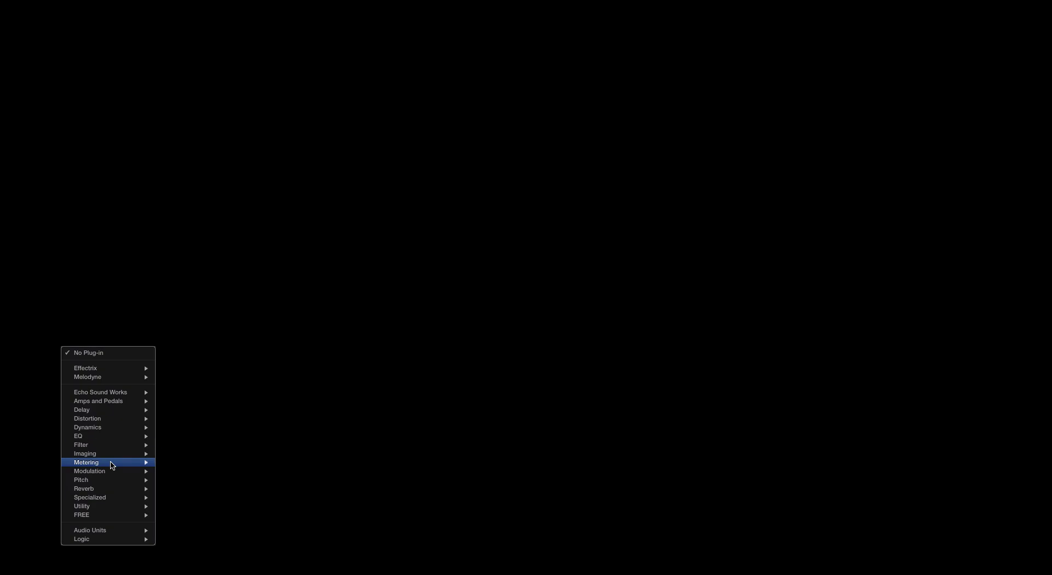
pyautogui.click(253, 500)
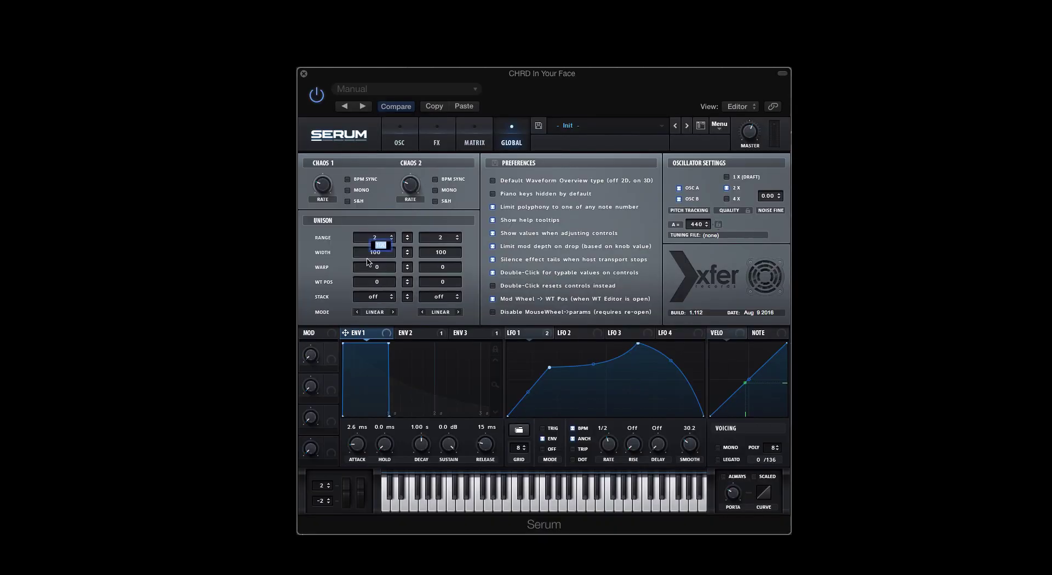
# Set the unison width to 80 for oscillator A and 81 for oscillator B
pyautogui.moveTo(367, 261); pyautogui.dragTo(382, 329)
pyautogui.moveTo(443, 253); pyautogui.dragTo(448, 330)
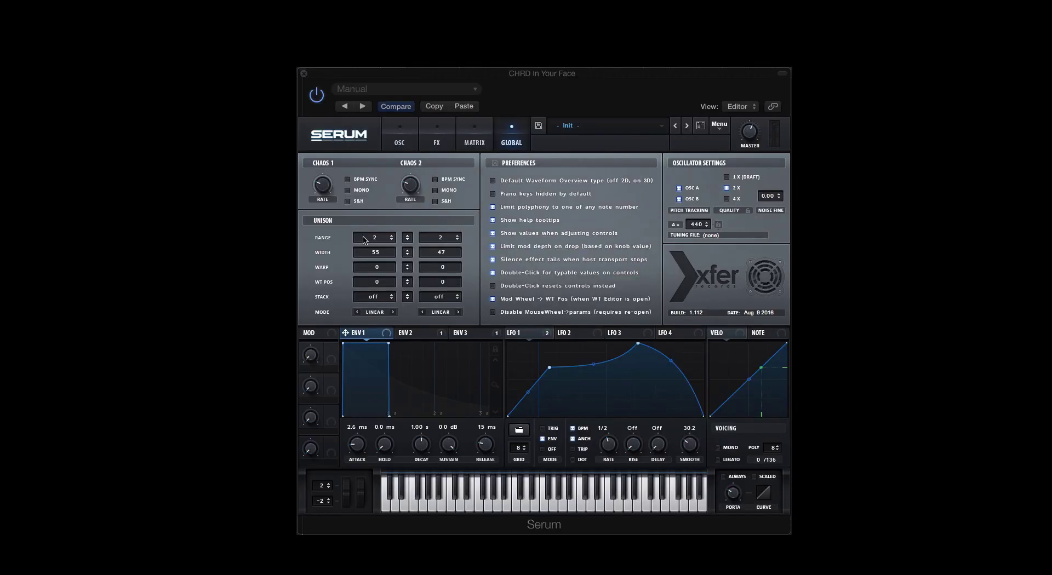
pyautogui.moveTo(376, 253); pyautogui.dragTo(384, 227)
pyautogui.moveTo(442, 252); pyautogui.dragTo(445, 206)
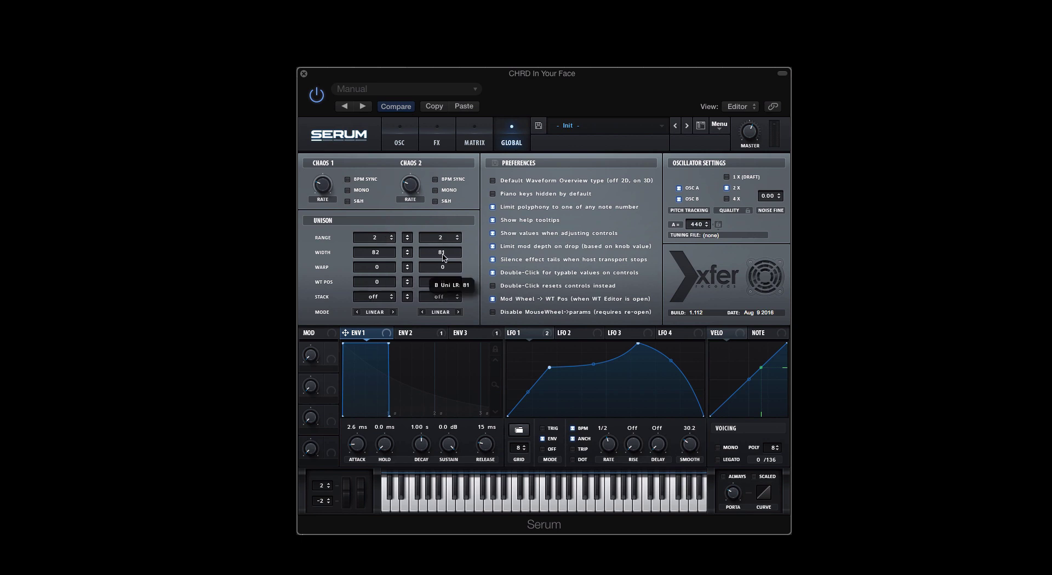
pyautogui.moveTo(380, 258); pyautogui.dragTo(379, 259)
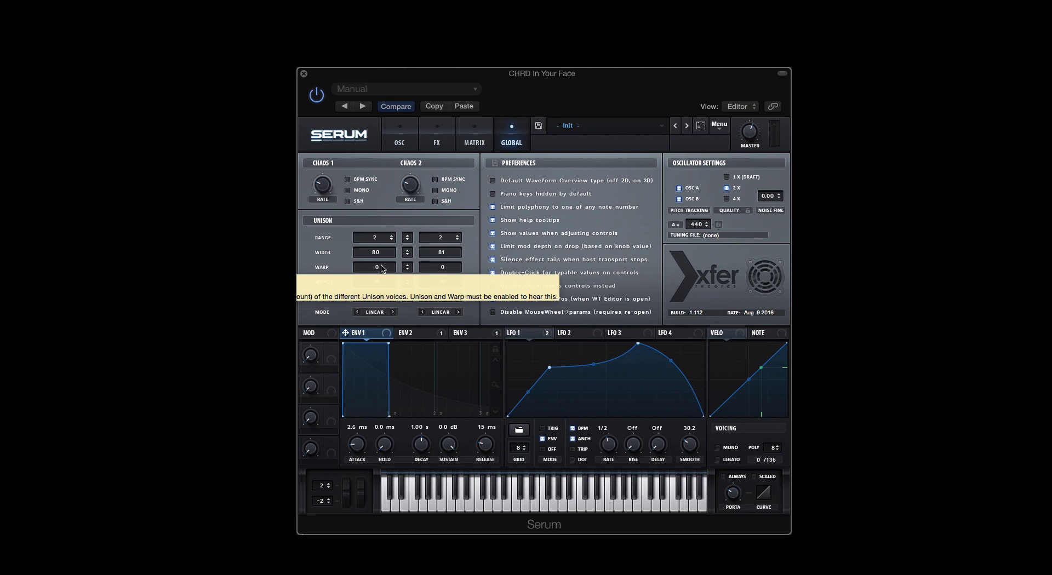
# Set the unison warp spread to 1 for oscillator A and 100 for oscillator B
pyautogui.click(429, 139)
pyautogui.click(403, 141)
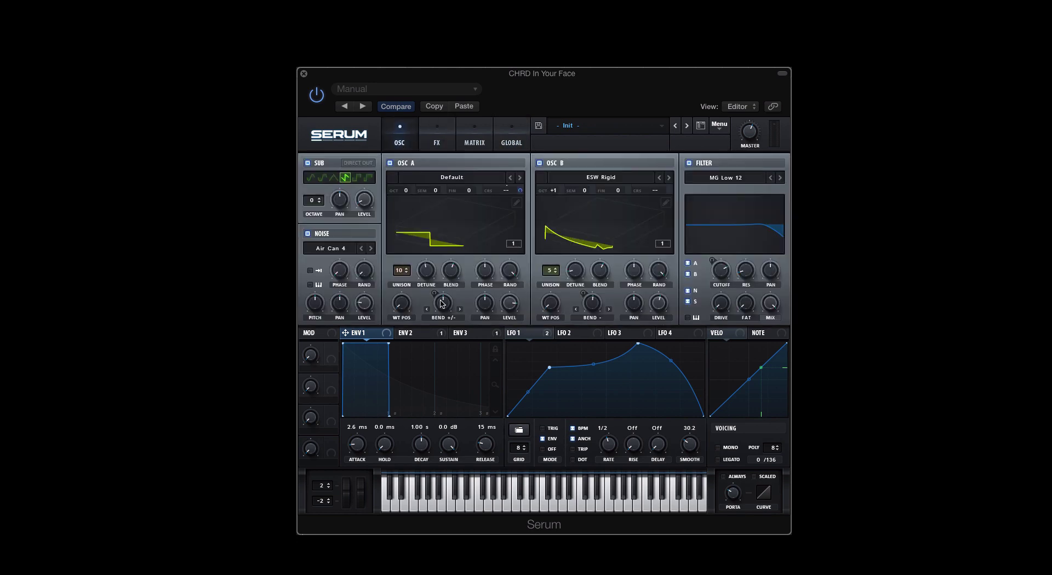
pyautogui.click(507, 143)
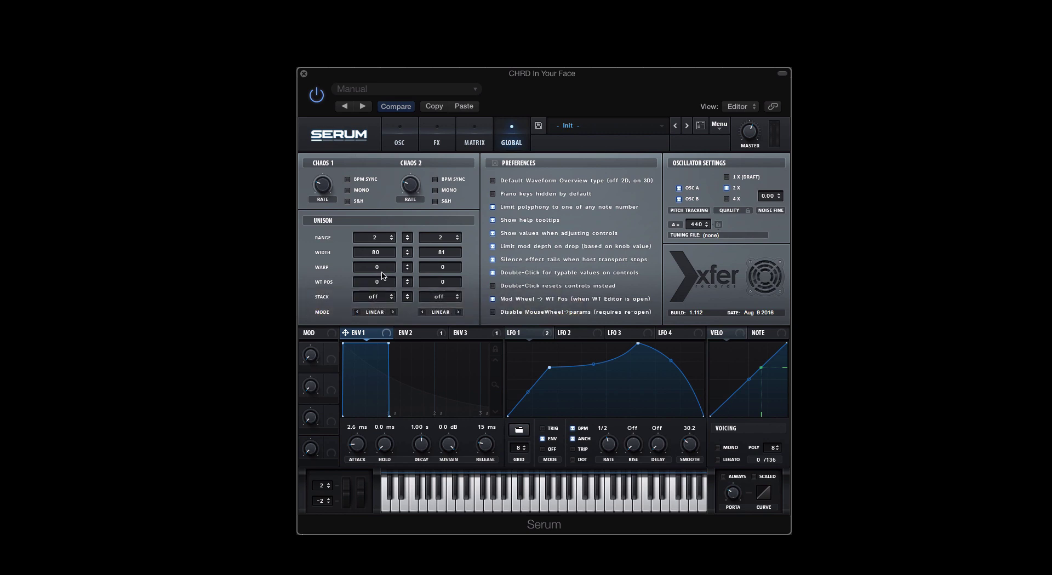
pyautogui.moveTo(381, 270); pyautogui.dragTo(445, 128)
pyautogui.moveTo(373, 270); pyautogui.dragTo(375, 298)
# Set the unison mode to Super for both oscillators
pyautogui.click(375, 314)
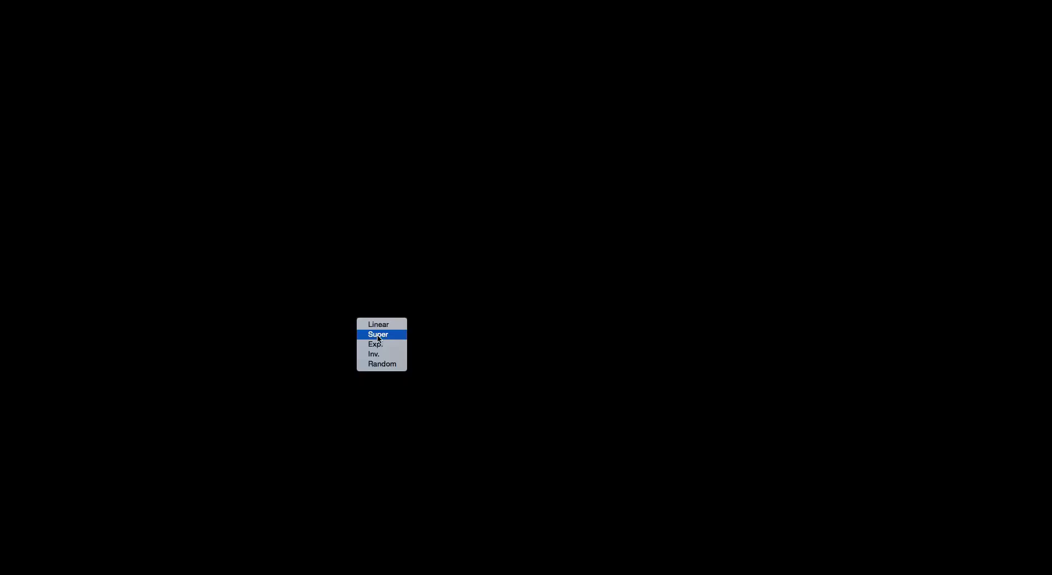
pyautogui.click(377, 338)
pyautogui.click(429, 316)
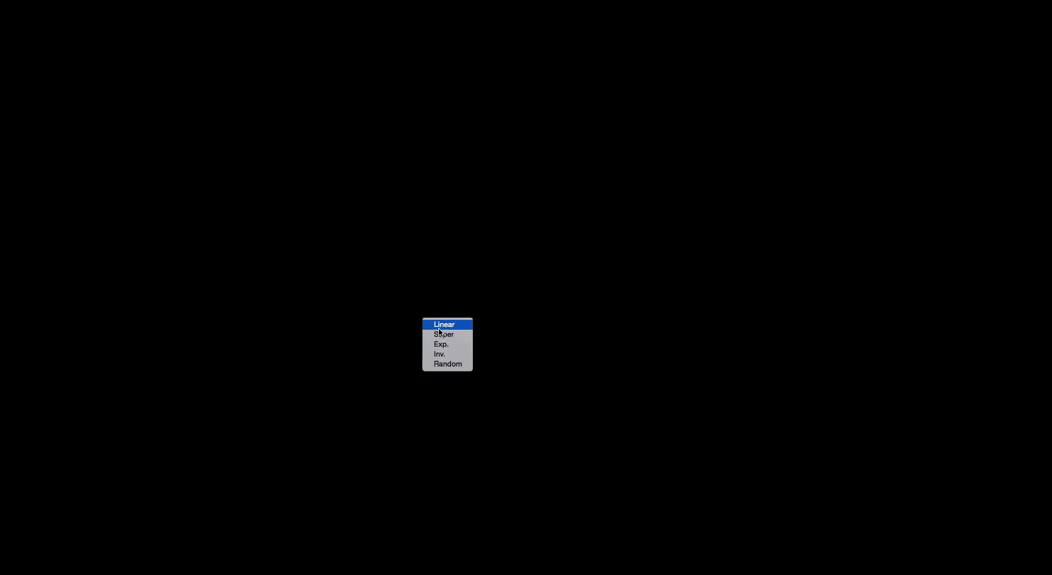
pyautogui.click(439, 334)
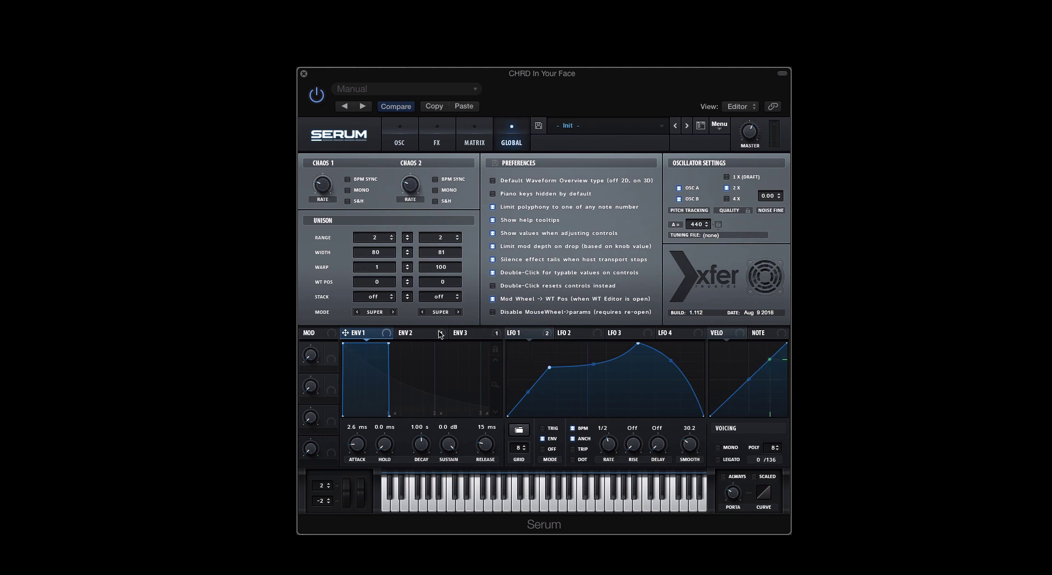
# Try the Exp. unison mode on oscillator A and return it to Super
pyautogui.click(383, 311)
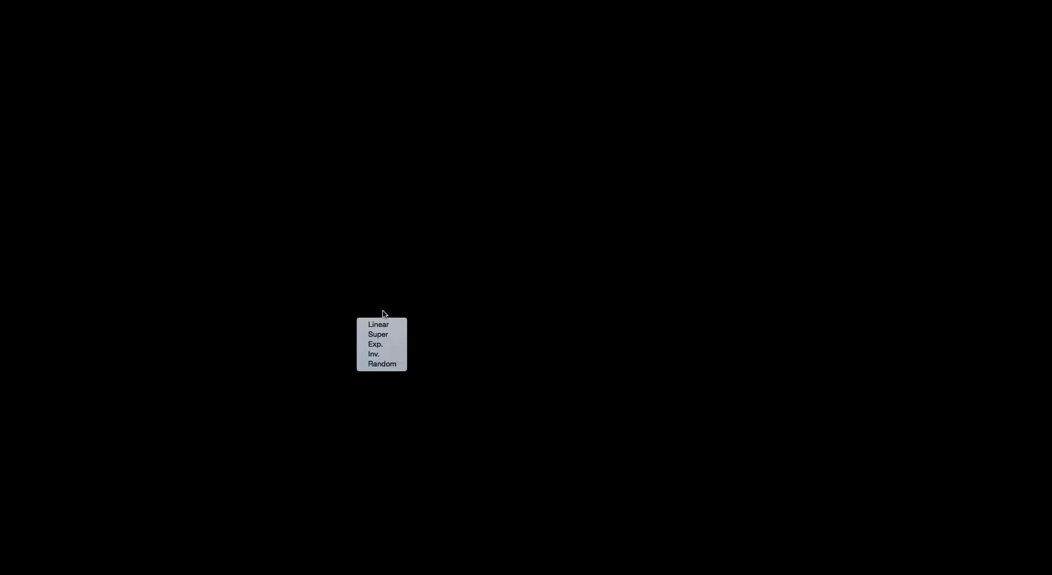
pyautogui.click(385, 346)
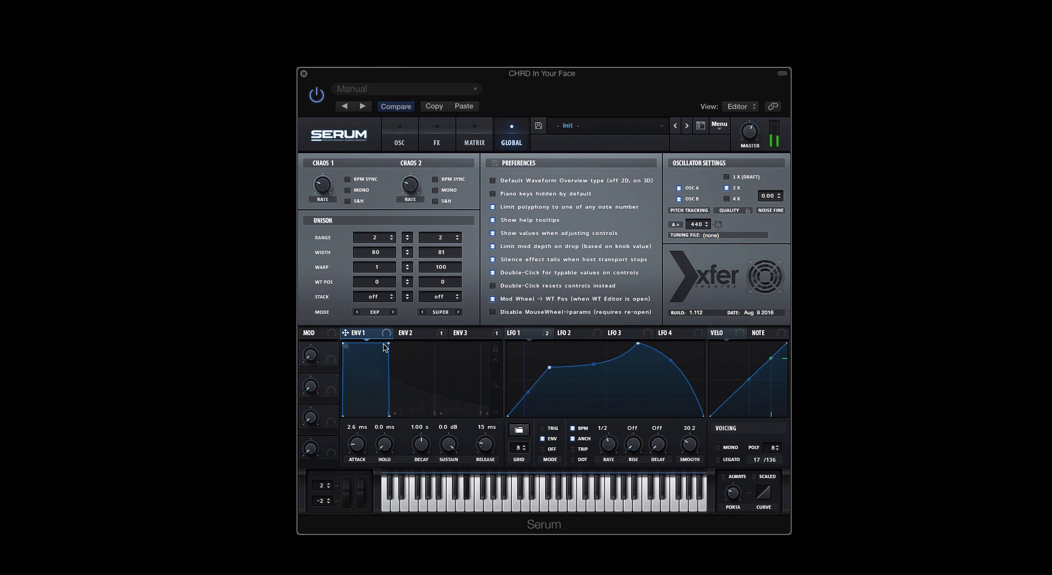
pyautogui.click(357, 313)
# Step through oscillator A's unison stack options and settle on 12 (1x)
pyautogui.click(392, 295)
pyautogui.click(392, 299)
pyautogui.click(393, 299)
pyautogui.click(393, 299)
pyautogui.click(392, 298)
pyautogui.click(392, 298)
pyautogui.click(392, 298)
pyautogui.click(392, 298)
pyautogui.click(391, 298)
pyautogui.click(392, 298)
pyautogui.click(392, 298)
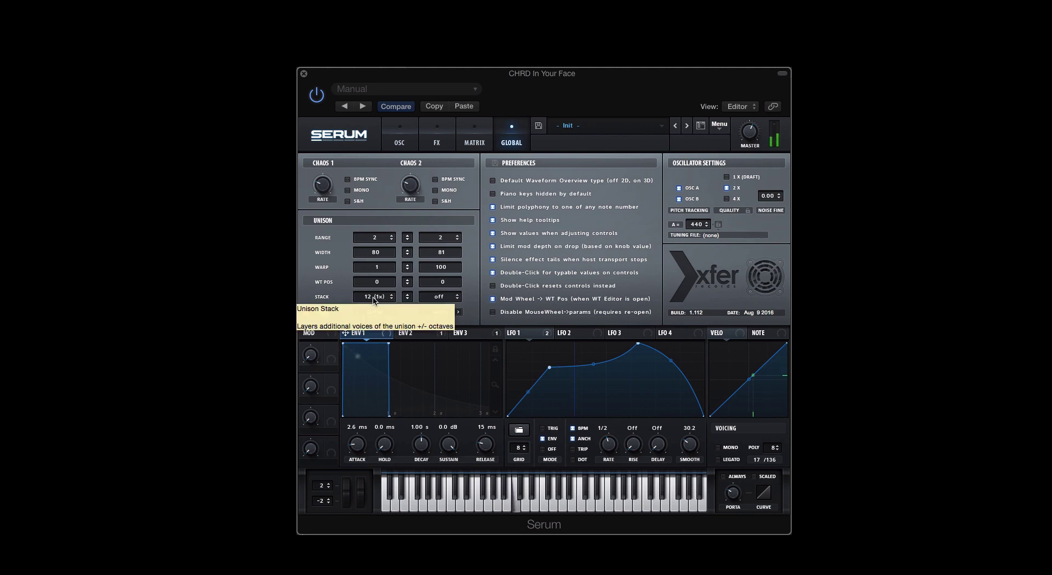
# Set oscillator B's unison stack to Center-12 and return to the oscillator settings
pyautogui.click(457, 295)
pyautogui.click(458, 296)
pyautogui.click(458, 296)
pyautogui.click(457, 296)
pyautogui.click(458, 296)
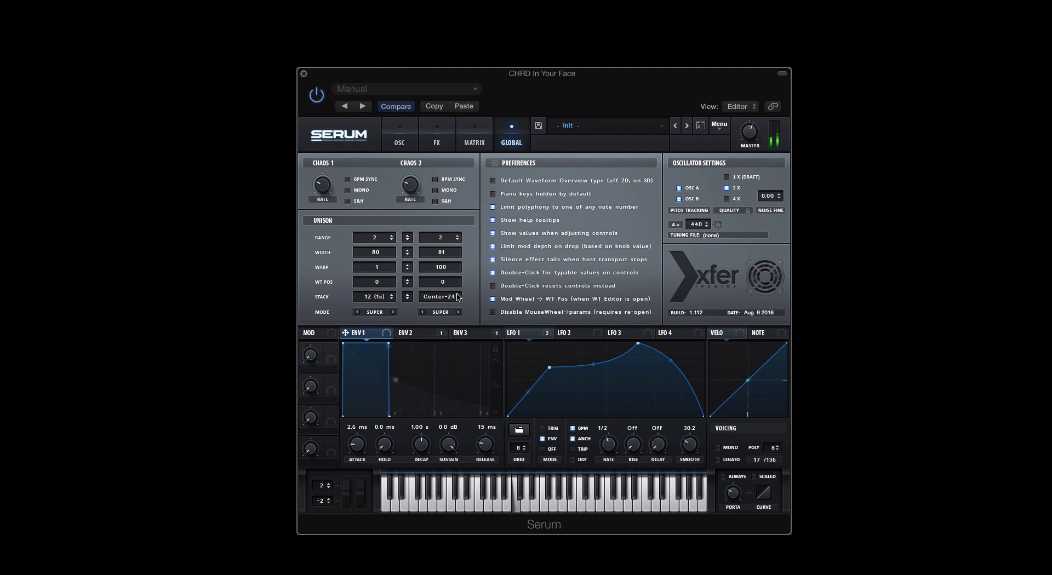
pyautogui.click(458, 297)
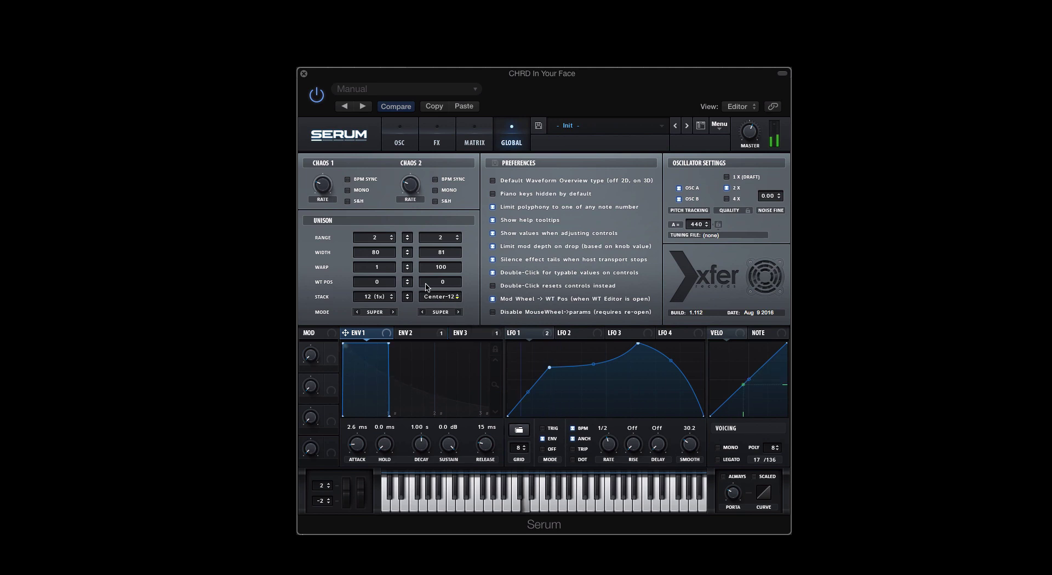
pyautogui.click(396, 138)
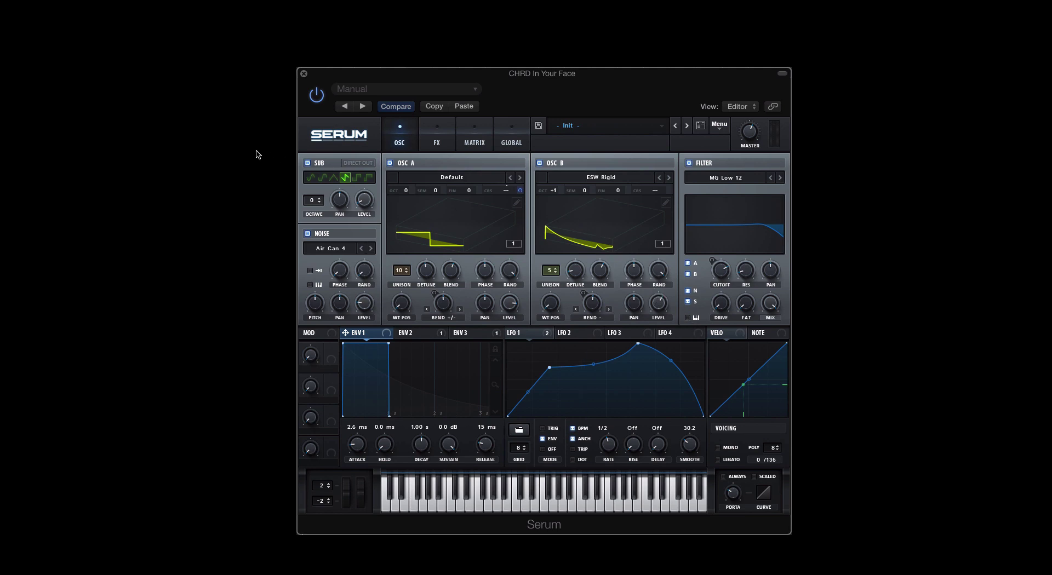
pyautogui.click(200, 151)
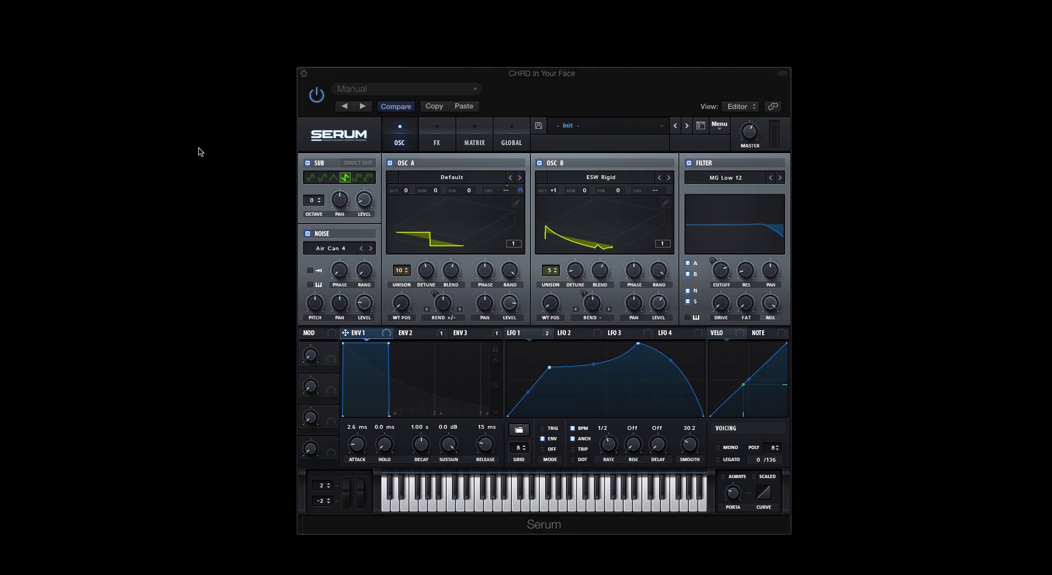